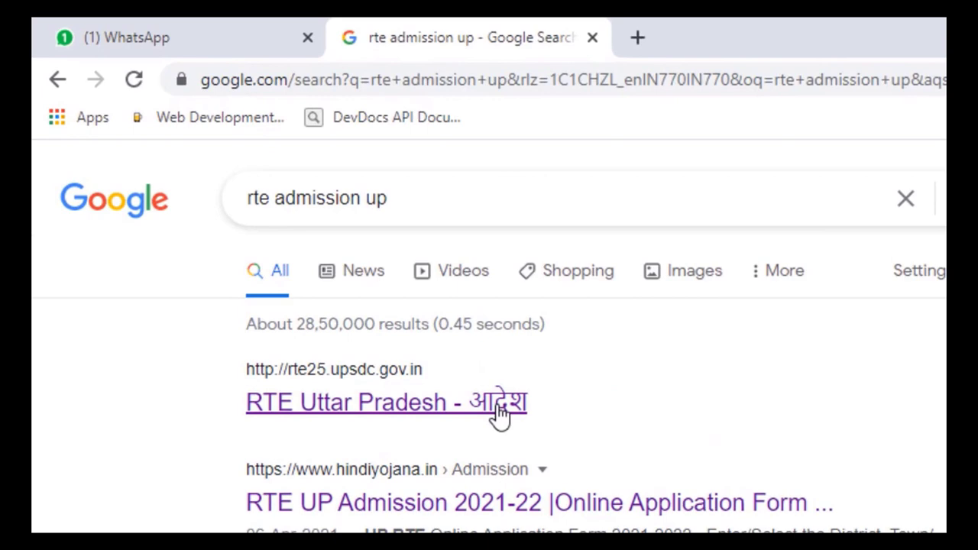
# Open the official RTE Uttar Pradesh site from the search results and go to Online Application/ Student Login.
pyautogui.click(498, 413)
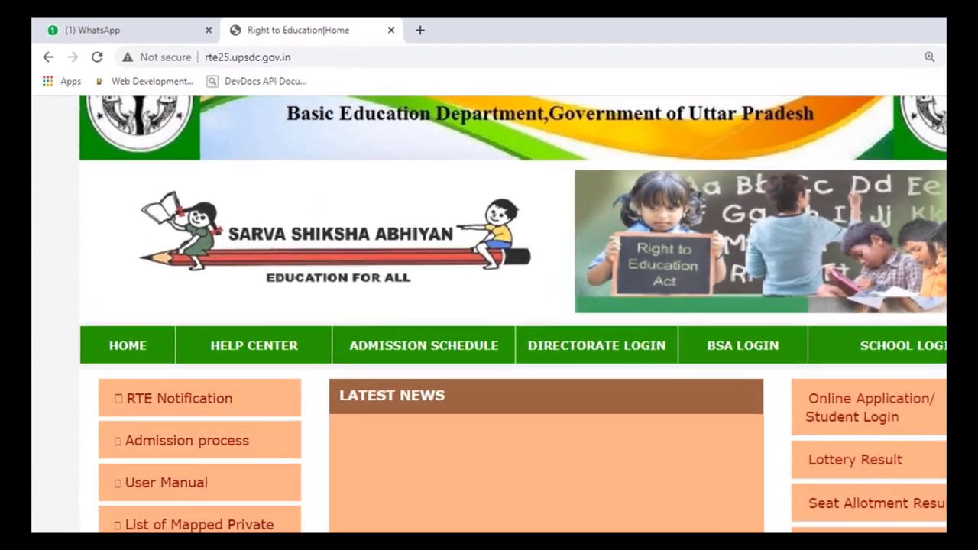
pyautogui.scroll(-3, 489, 313)
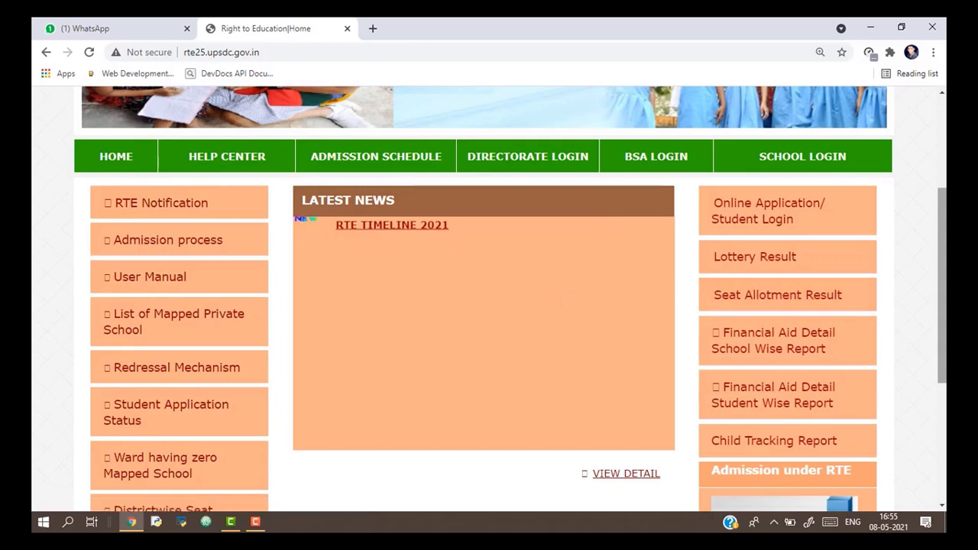
pyautogui.moveTo(942, 294); pyautogui.dragTo(946, 260)
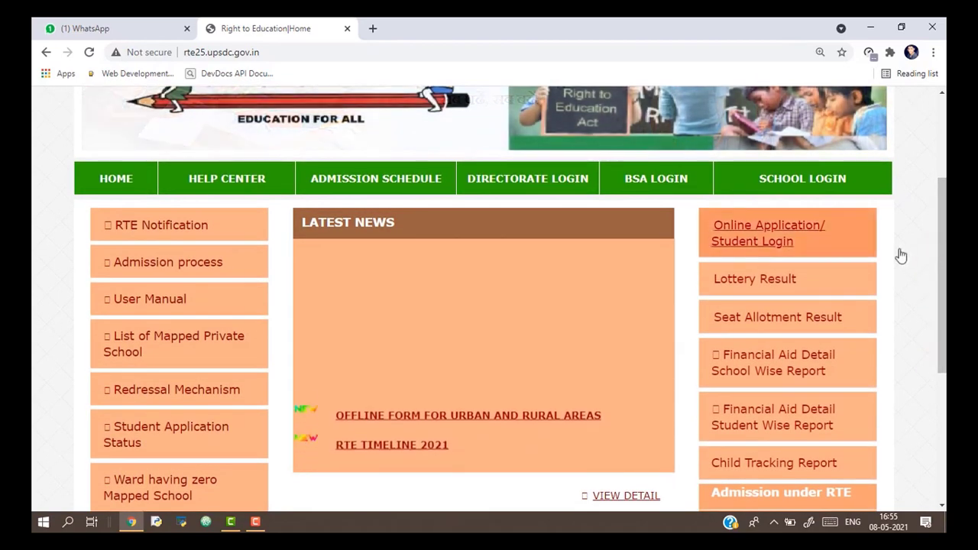
pyautogui.click(765, 238)
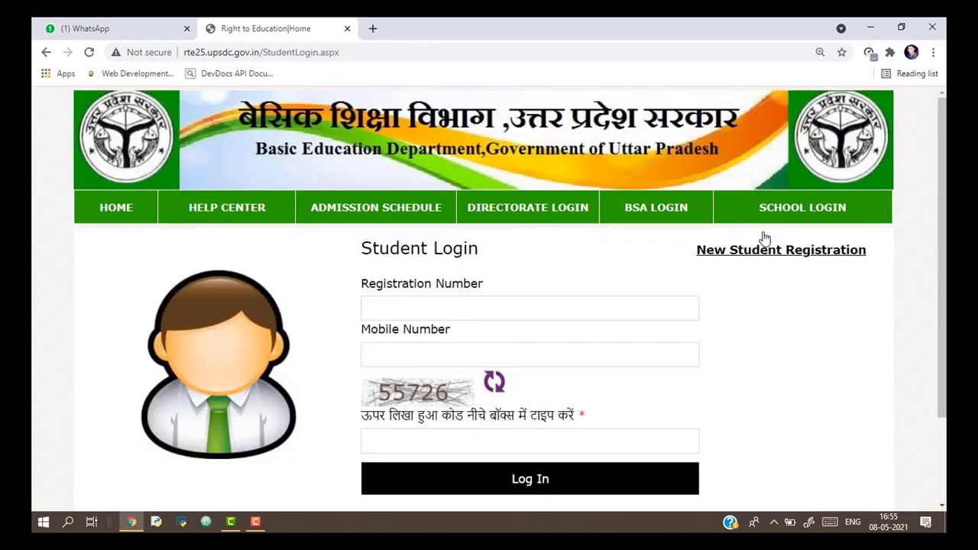
# Follow the 'New Student Registration' link from the Student Login page.
pyautogui.scroll(-1, 511, 298)
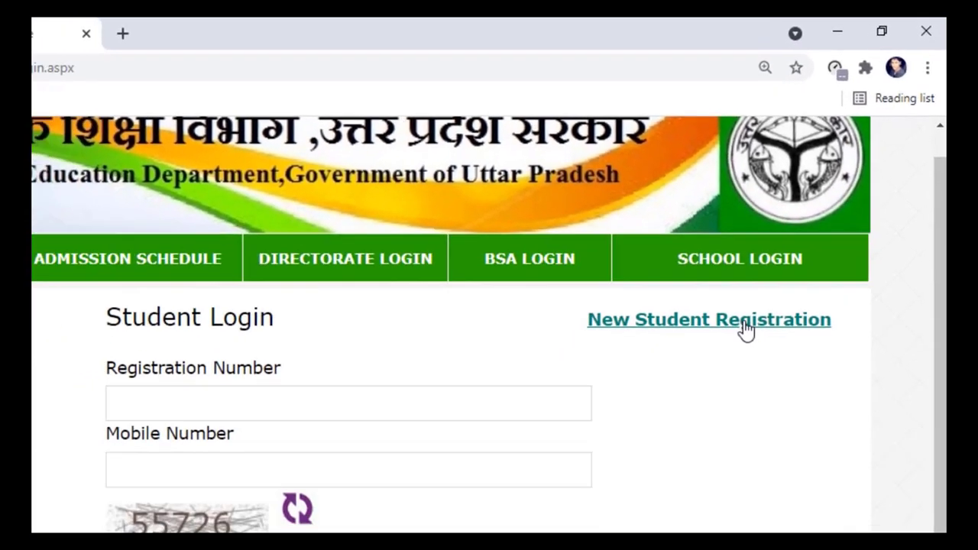
pyautogui.click(723, 364)
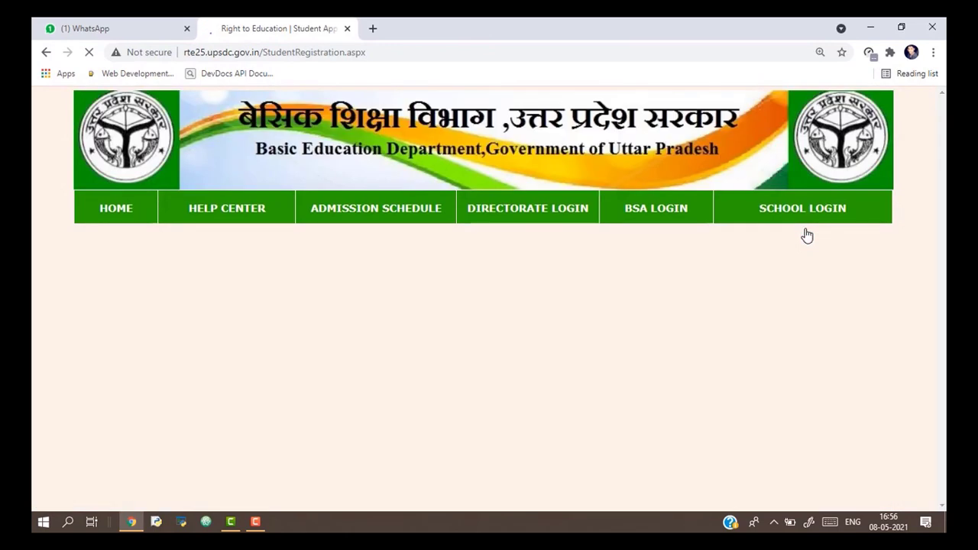
pyautogui.scroll(-1, 939, 196)
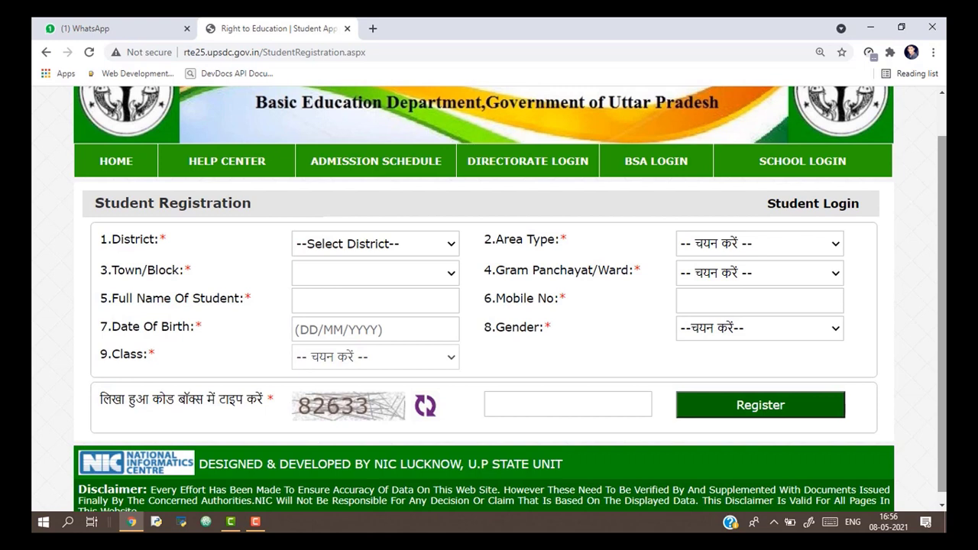
# Pick ALLAHABAD from the District list and Urban from the Area Type list.
pyautogui.click(451, 245)
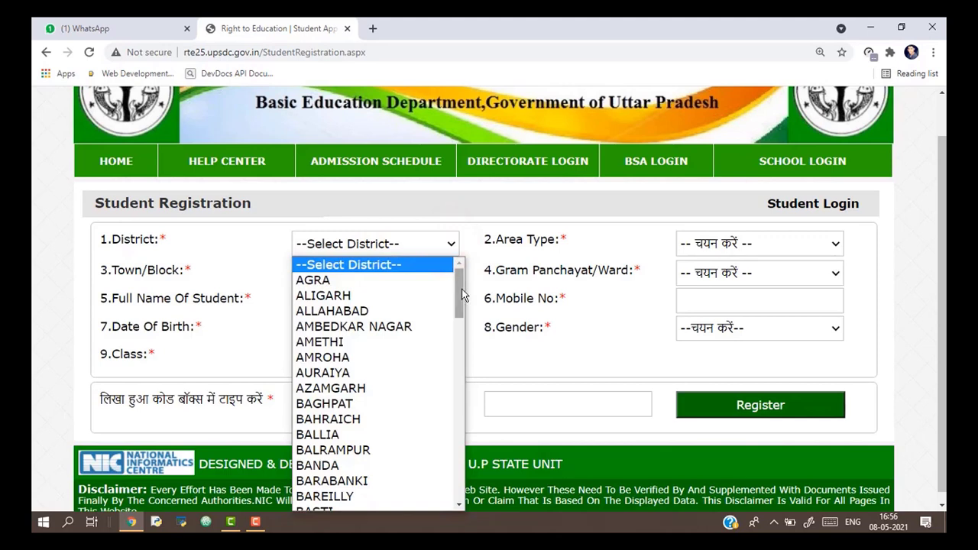
pyautogui.scroll(-7, 462, 295)
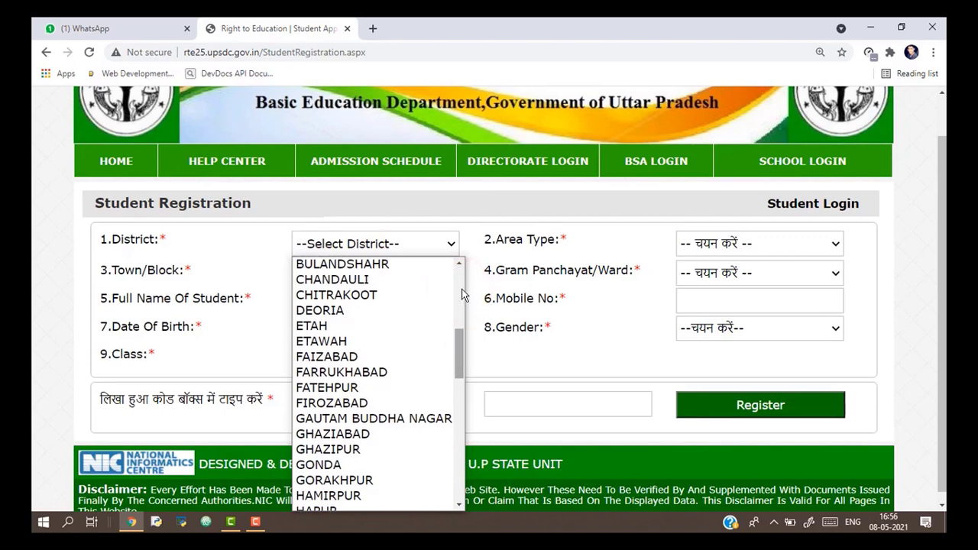
pyautogui.moveTo(459, 350); pyautogui.dragTo(457, 279)
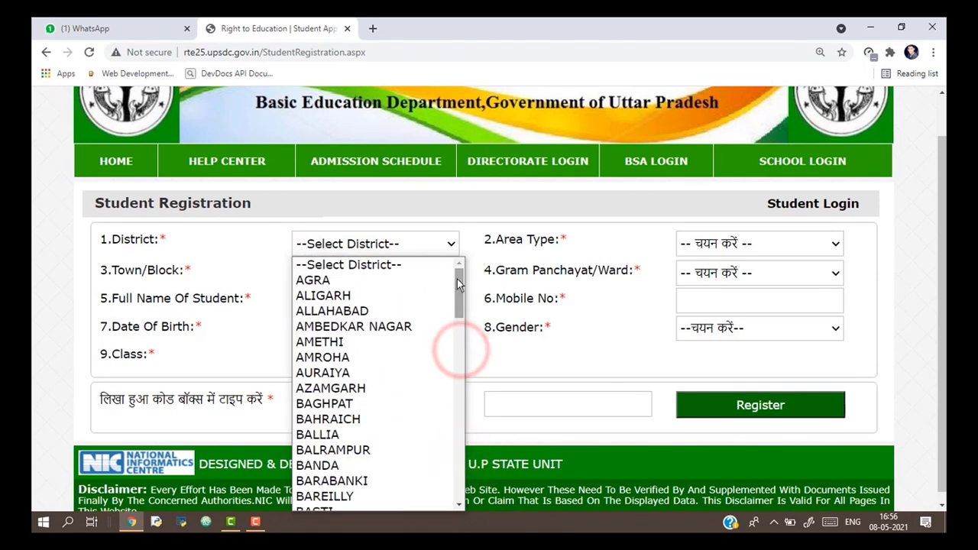
pyautogui.click(359, 311)
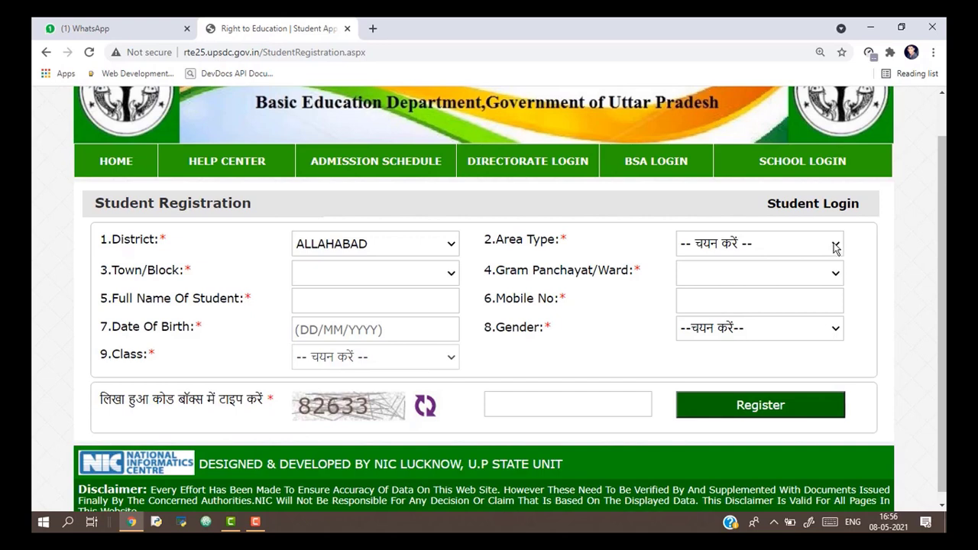
pyautogui.click(836, 247)
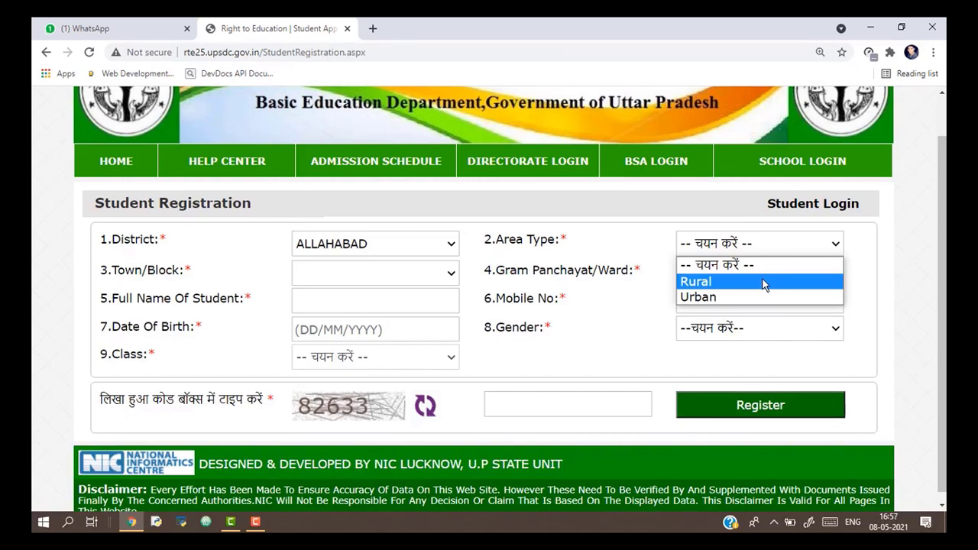
pyautogui.press('Down')
pyautogui.press('Down')
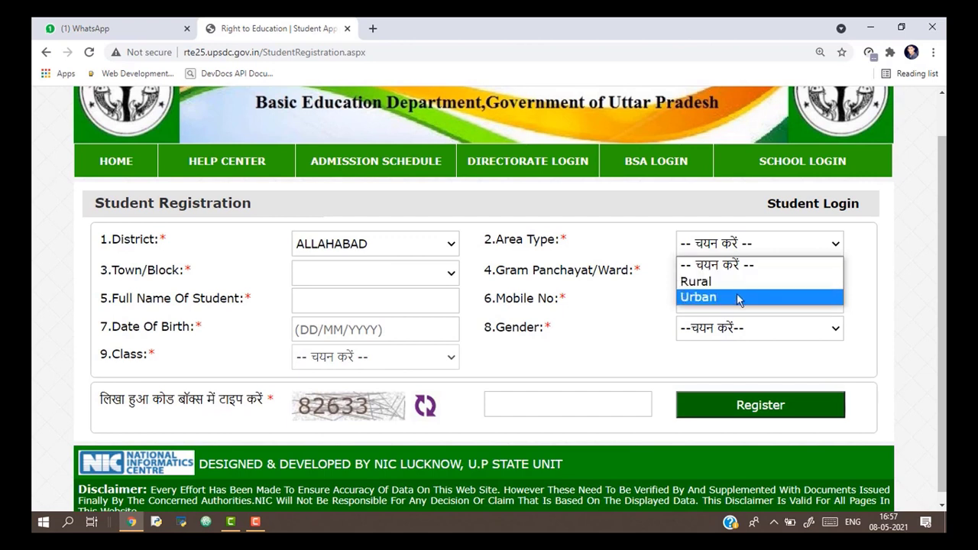
pyautogui.click(739, 298)
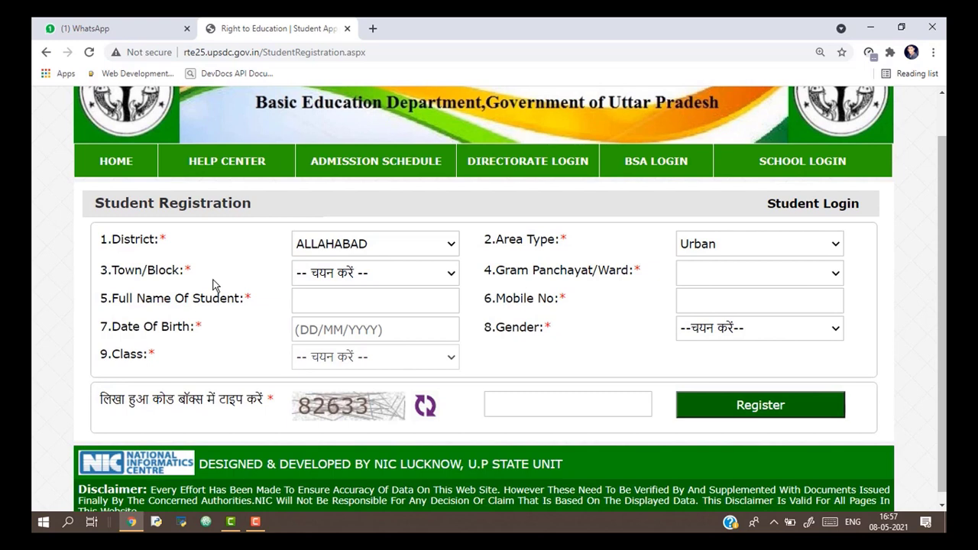
# Set Town/Block to नगर निगम-इलाहाबाद.
pyautogui.click(451, 273)
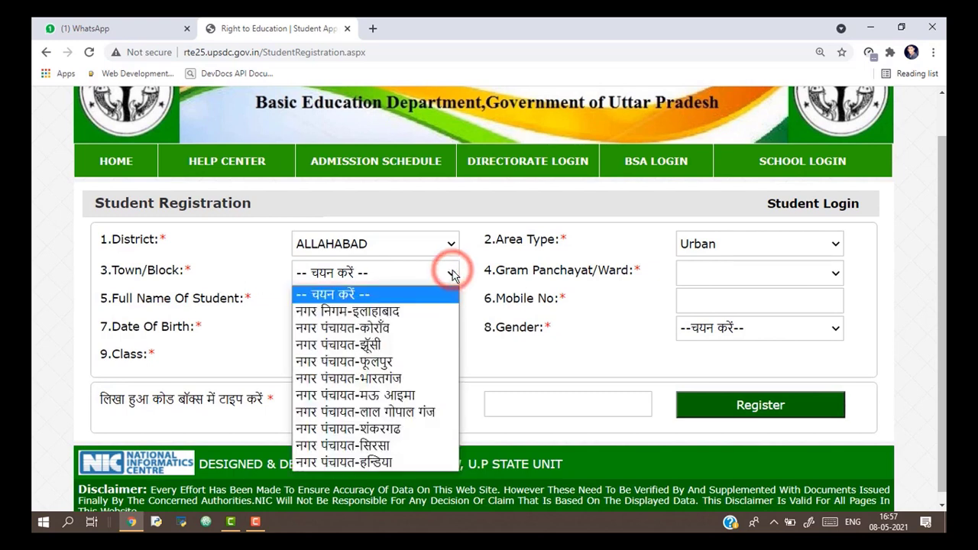
pyautogui.press('Down')
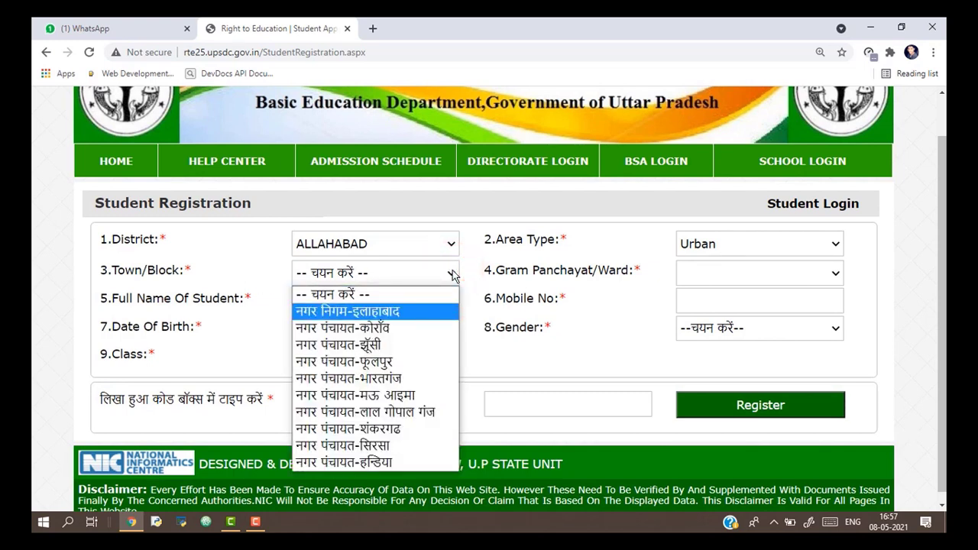
pyautogui.press('Down')
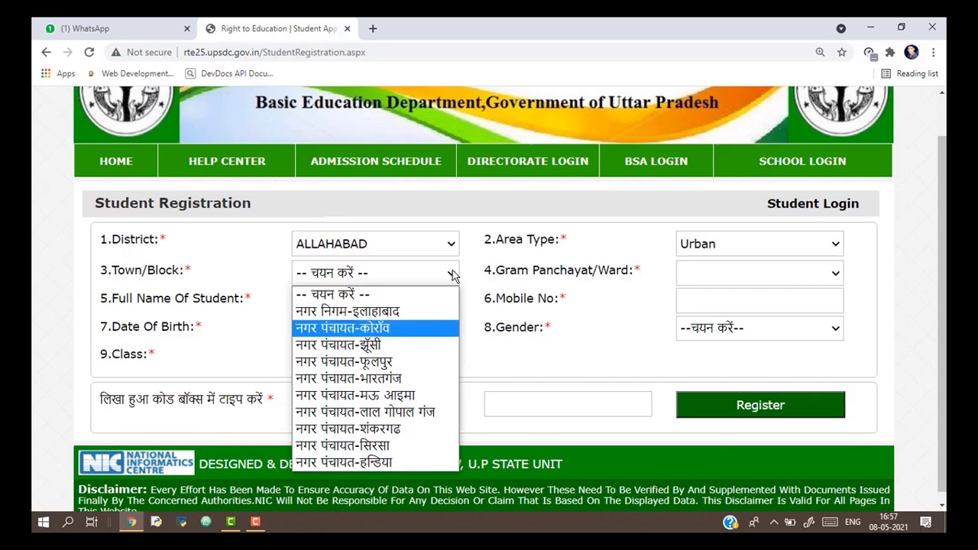
pyautogui.press('Up')
pyautogui.press('Down')
pyautogui.press('Down')
pyautogui.press('Down')
pyautogui.press('Down')
pyautogui.press('Down')
pyautogui.press('Down')
pyautogui.press('Down')
pyautogui.press('Down')
pyautogui.press('Down')
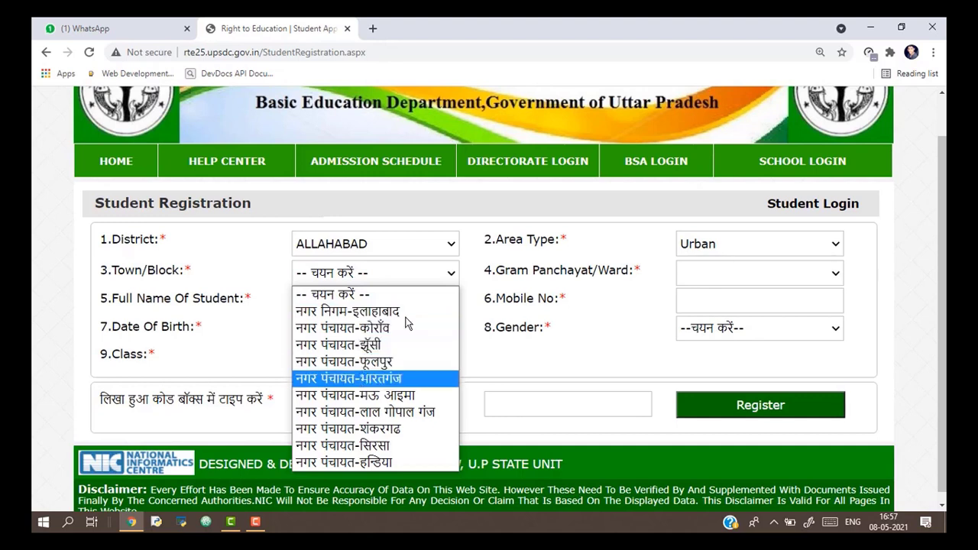
pyautogui.press('Up')
pyautogui.press('Up')
pyautogui.press('Up')
pyautogui.press('Up')
pyautogui.press('Up')
pyautogui.press('Up')
pyautogui.press('Up')
pyautogui.press('Up')
pyautogui.press('Up')
pyautogui.press('Up')
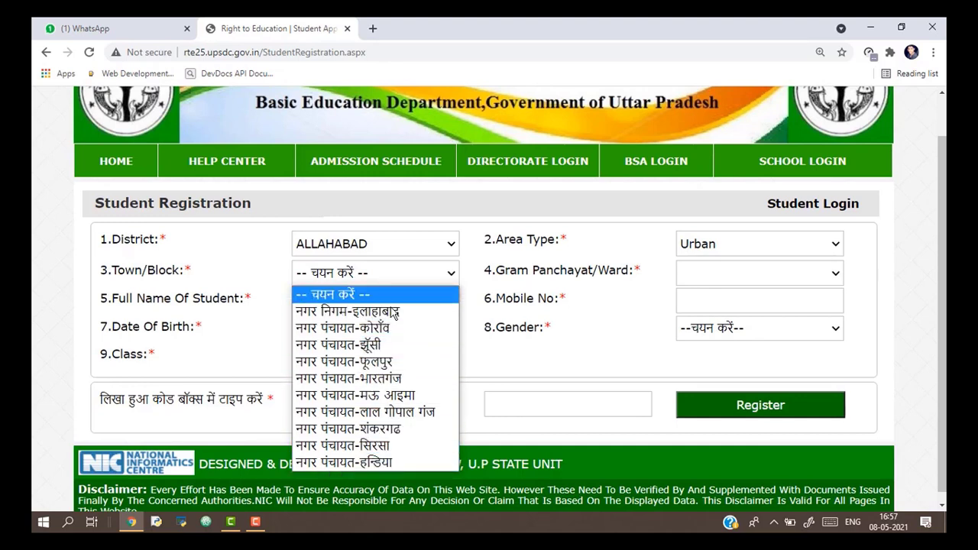
pyautogui.press('Down')
pyautogui.click(393, 313)
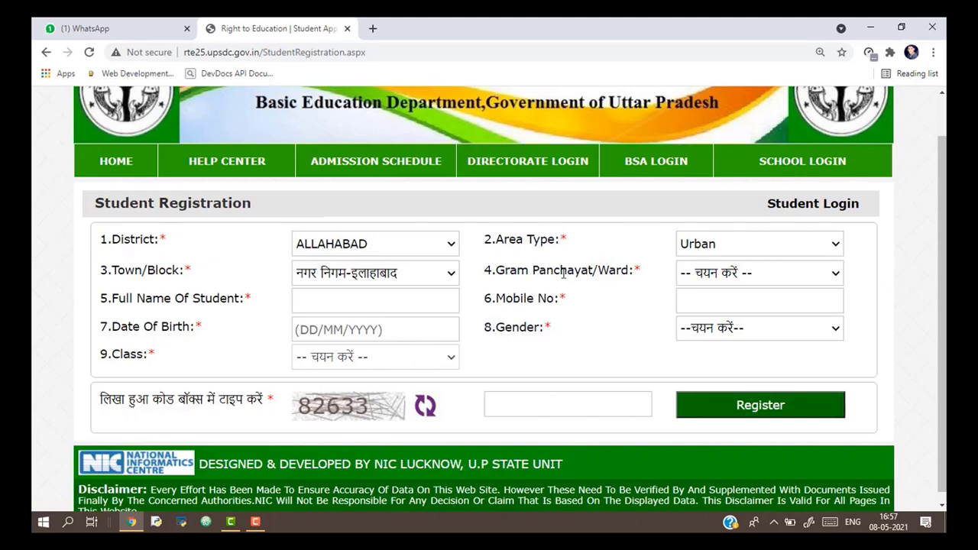
# Set Gram Panchayat/Ward to राजपुर.
pyautogui.click(839, 274)
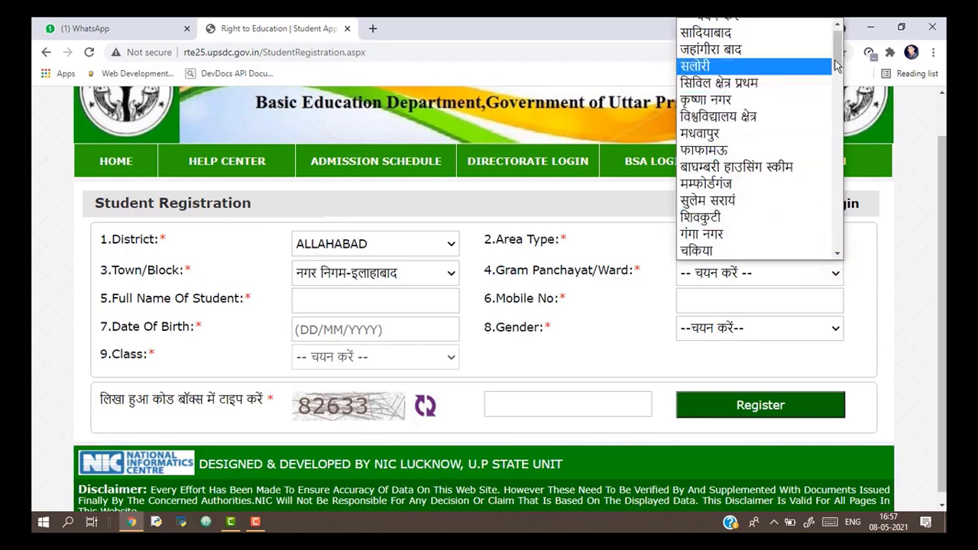
pyautogui.moveTo(837, 66); pyautogui.dragTo(838, 100)
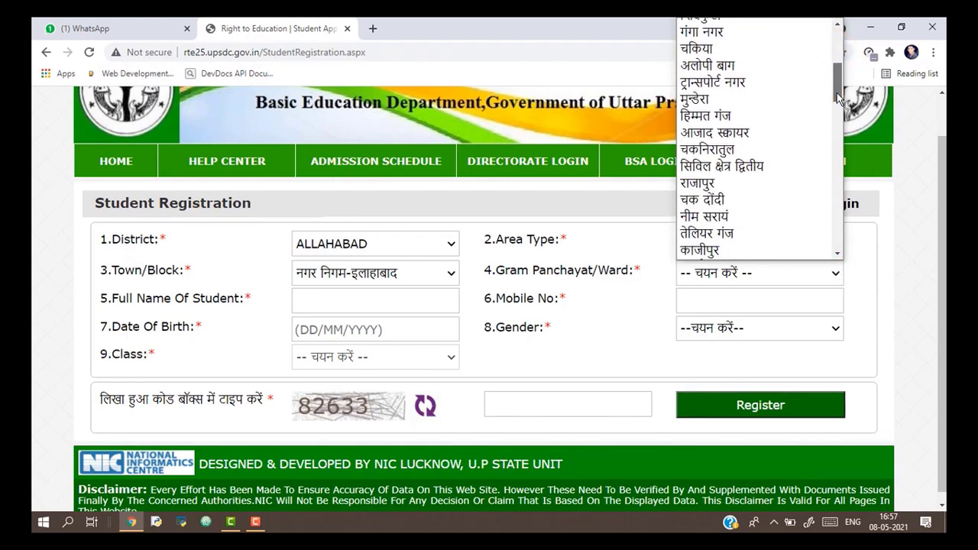
pyautogui.click(721, 183)
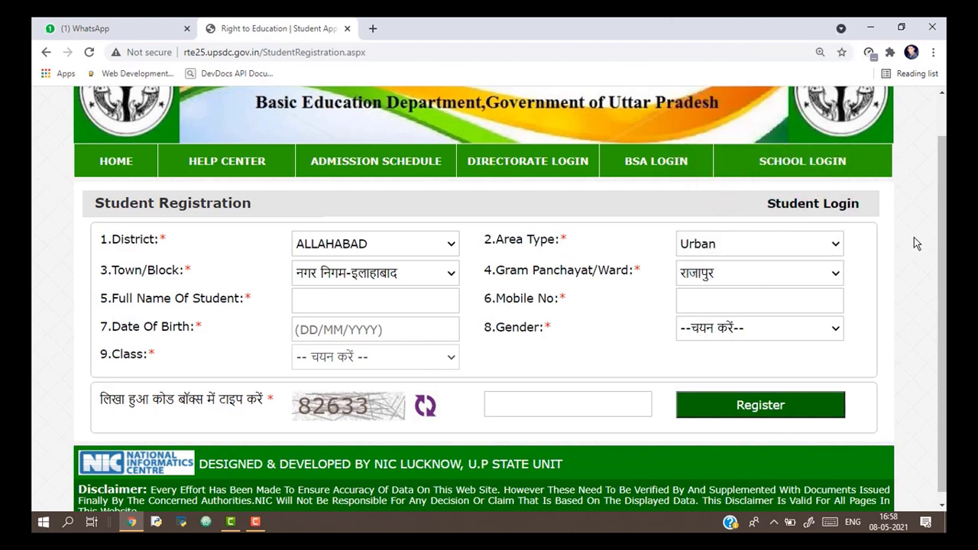
pyautogui.scroll(-1, 939, 225)
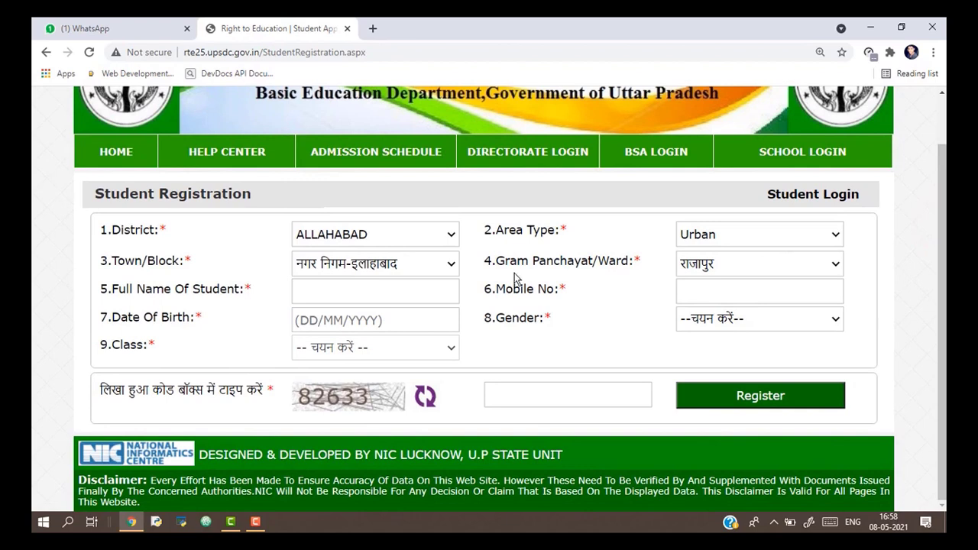
# Enter the student's full name and mobile number on the registration form.
pyautogui.click(405, 294)
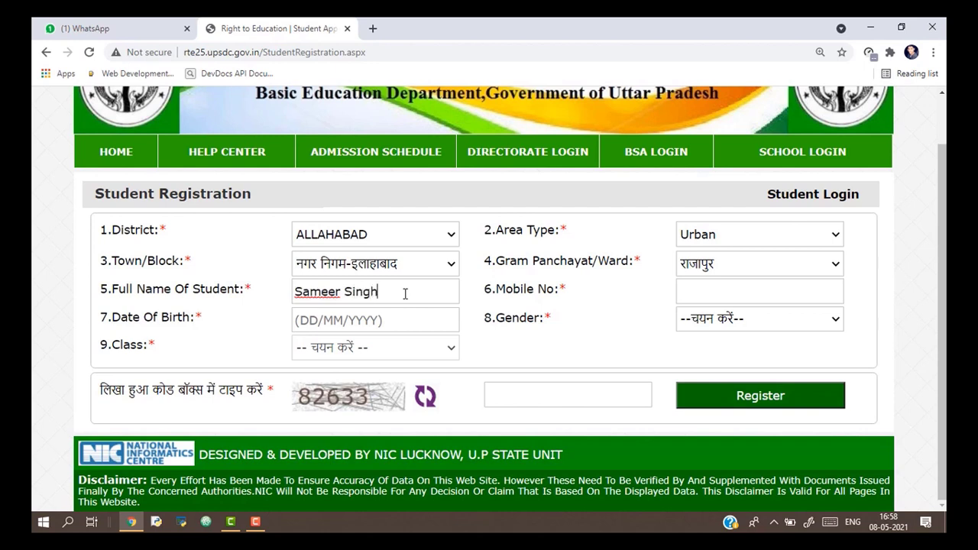
pyautogui.click(614, 305)
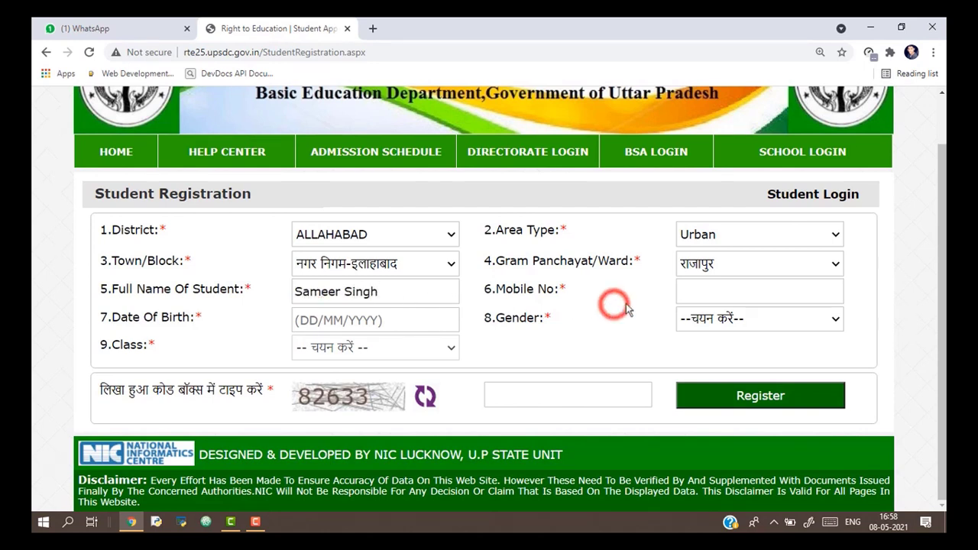
pyautogui.click(730, 295)
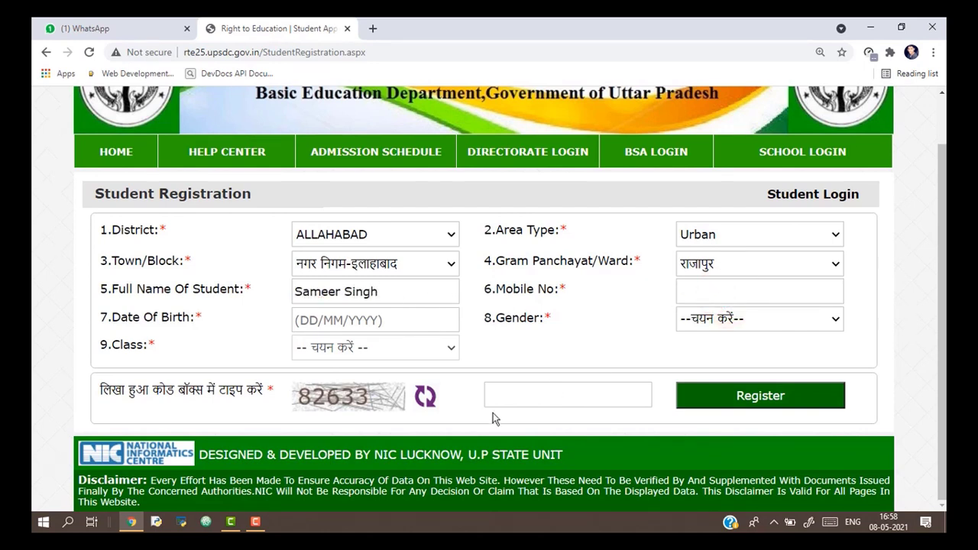
pyautogui.moveTo(261, 530)
pyautogui.click(256, 528)
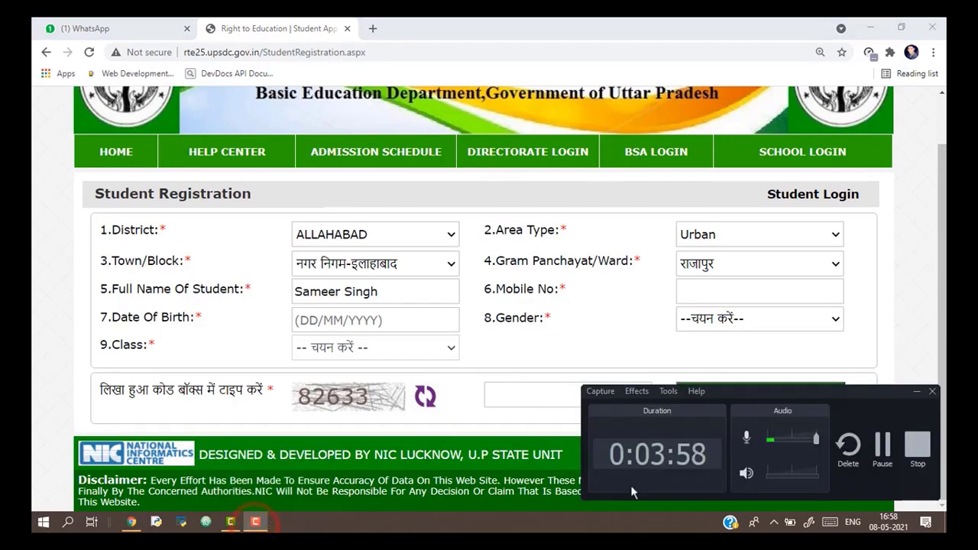
pyautogui.click(879, 455)
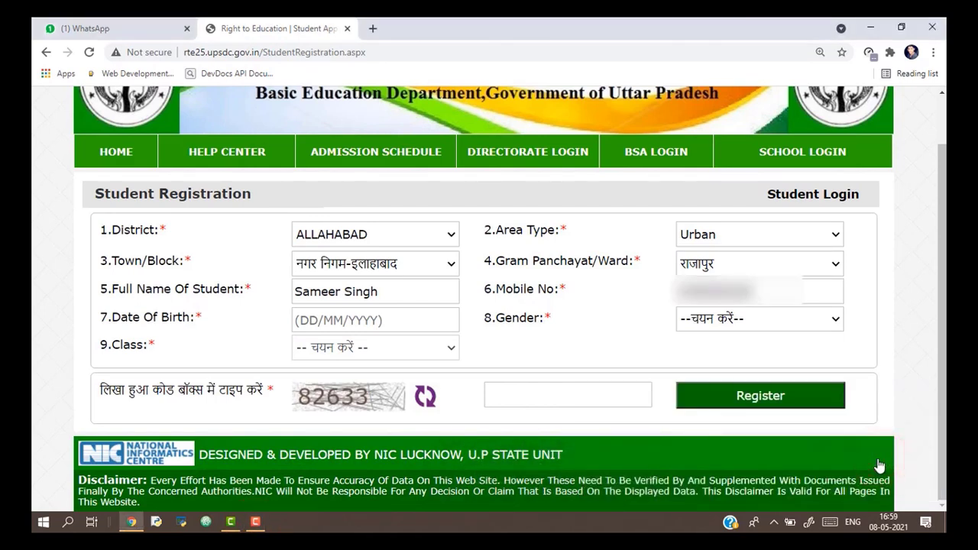
pyautogui.click(327, 321)
pyautogui.write('10')
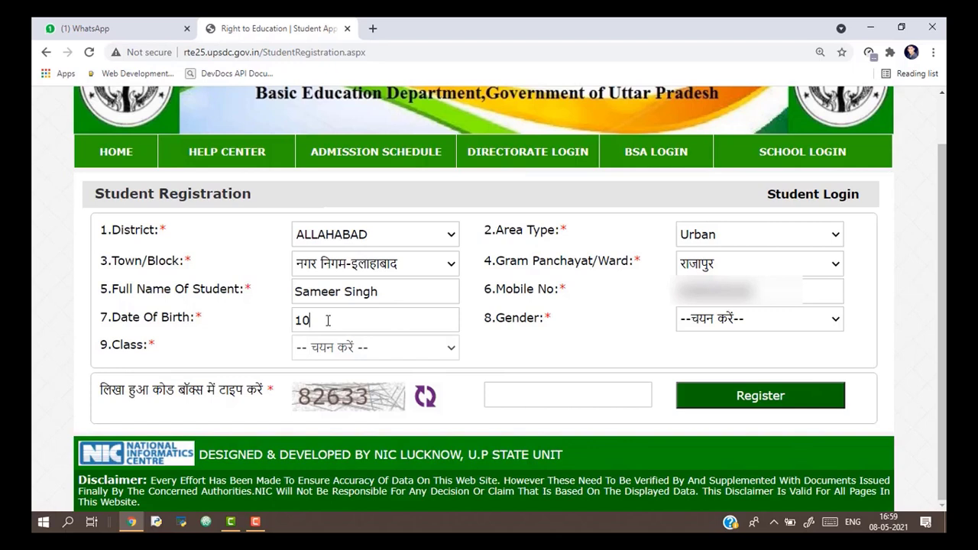
pyautogui.press('BackSpace')
pyautogui.press('BackSpace')
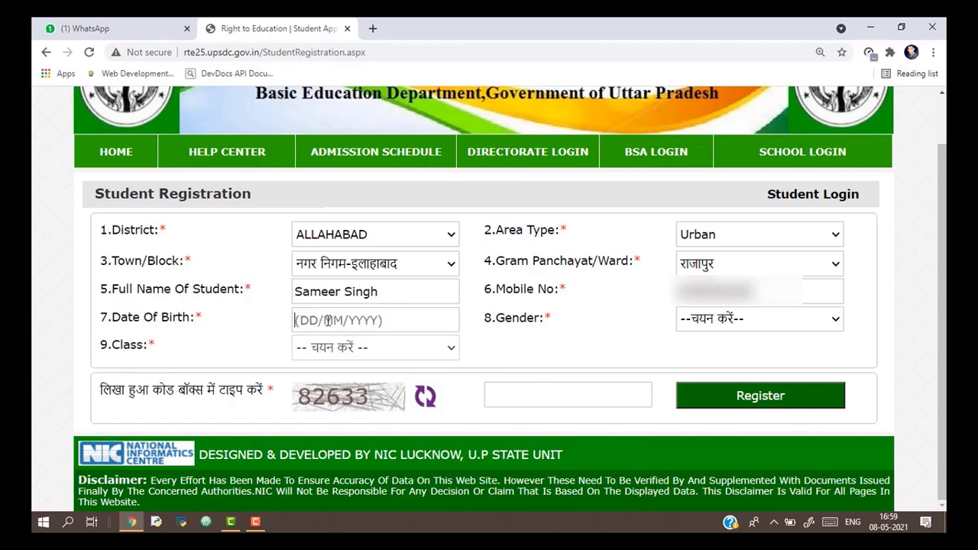
pyautogui.click(325, 321)
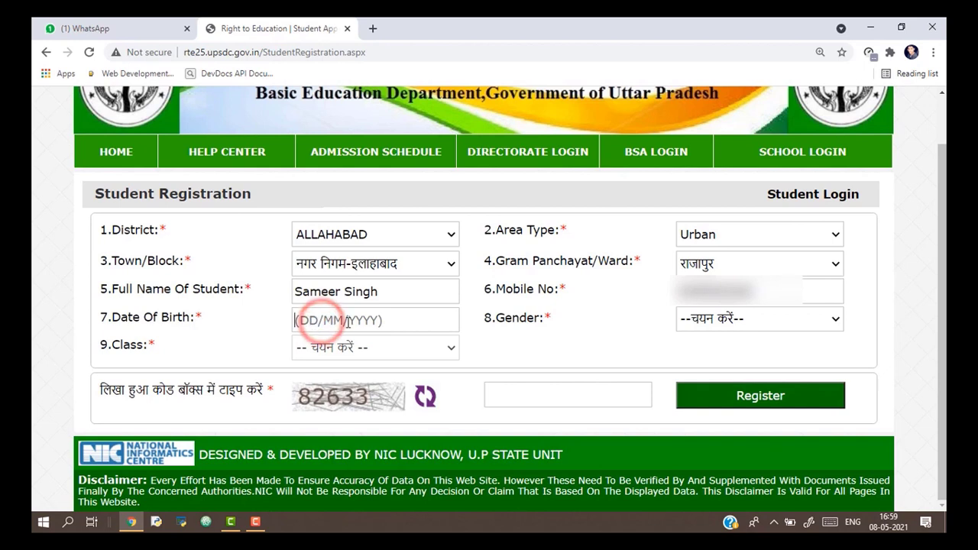
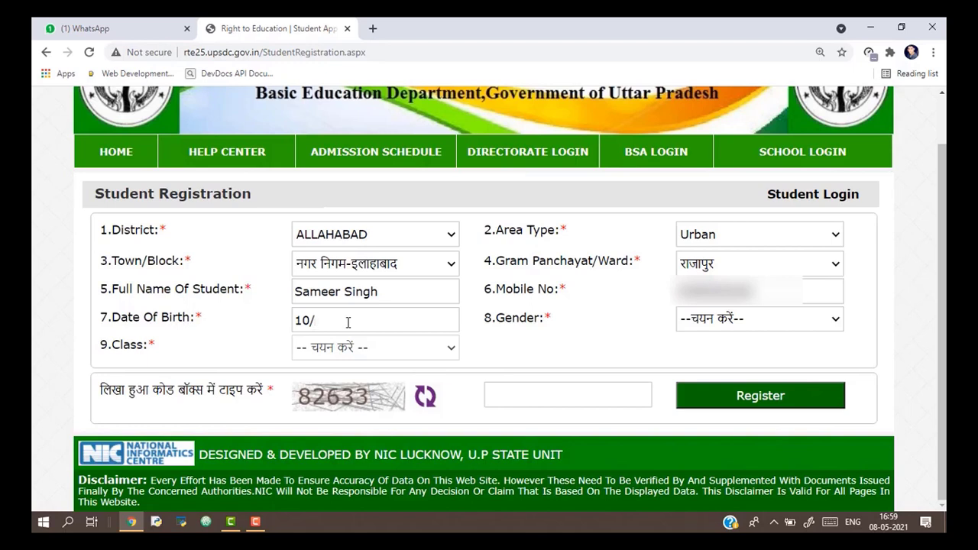
pyautogui.click(523, 333)
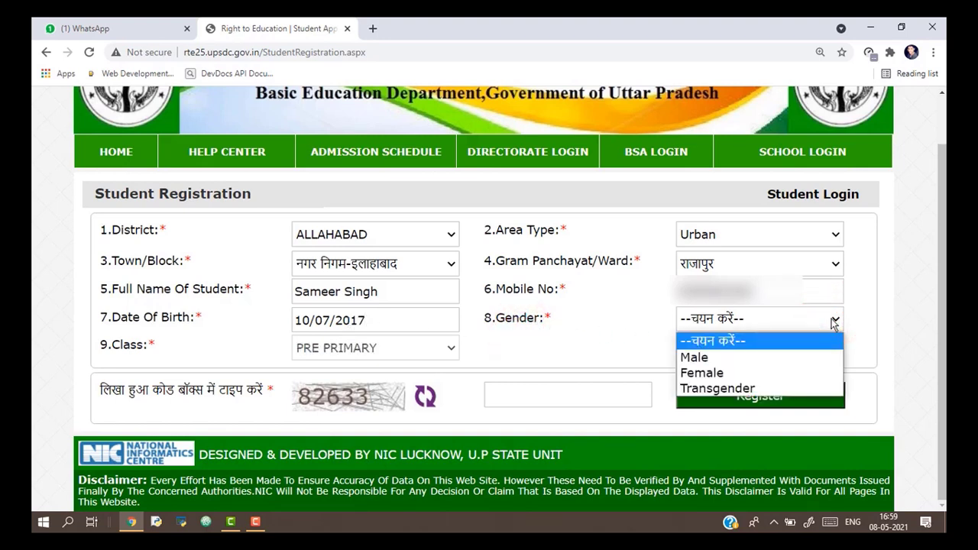
pyautogui.press('Down')
pyautogui.press('Down')
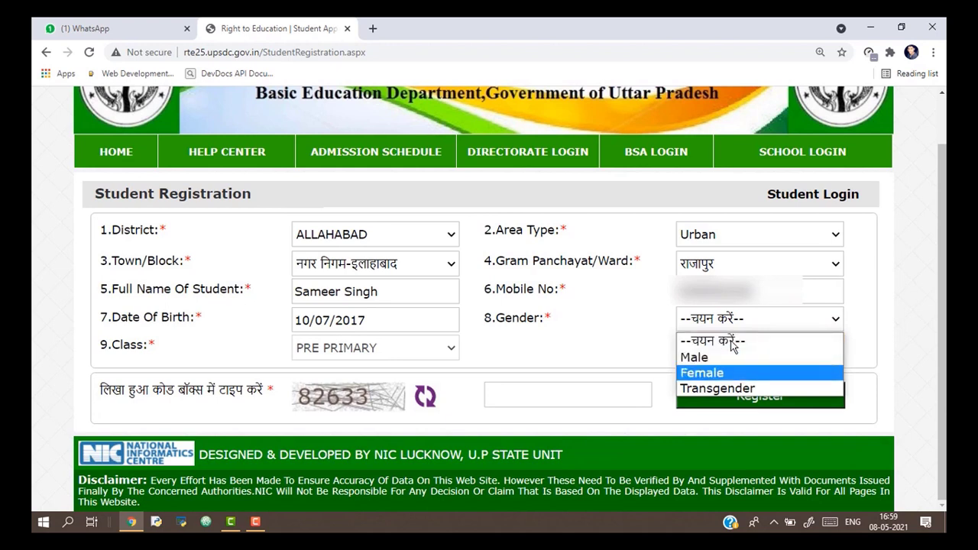
pyautogui.press('Up')
pyautogui.press('Up')
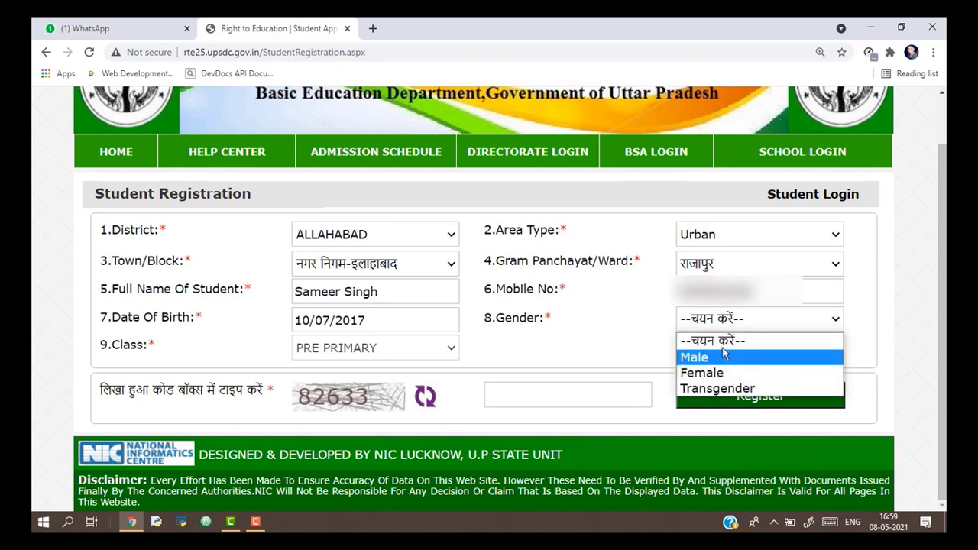
pyautogui.click(707, 362)
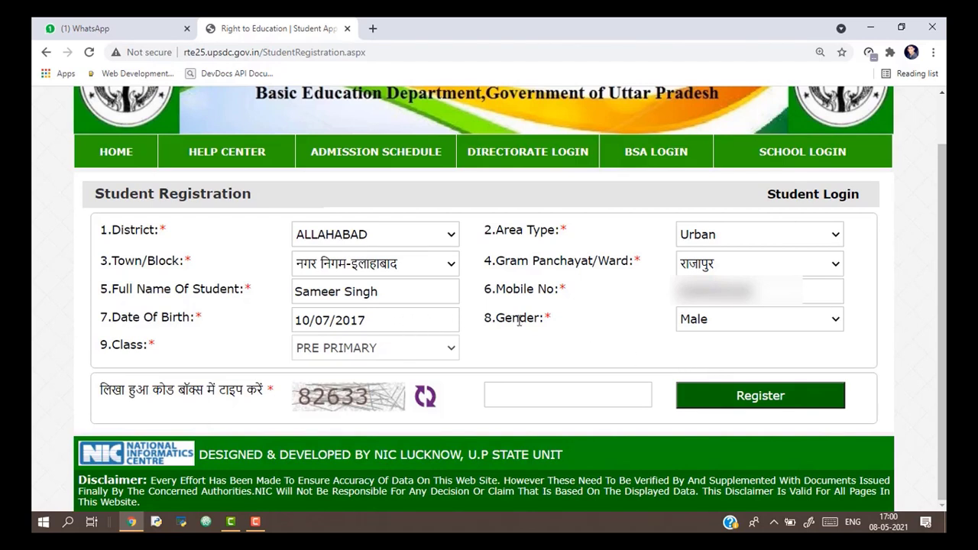
# Confirm the class choice, enter the captcha code, and submit with Register.
pyautogui.click(451, 350)
pyautogui.click(546, 397)
pyautogui.write('82633')
pyautogui.click(776, 399)
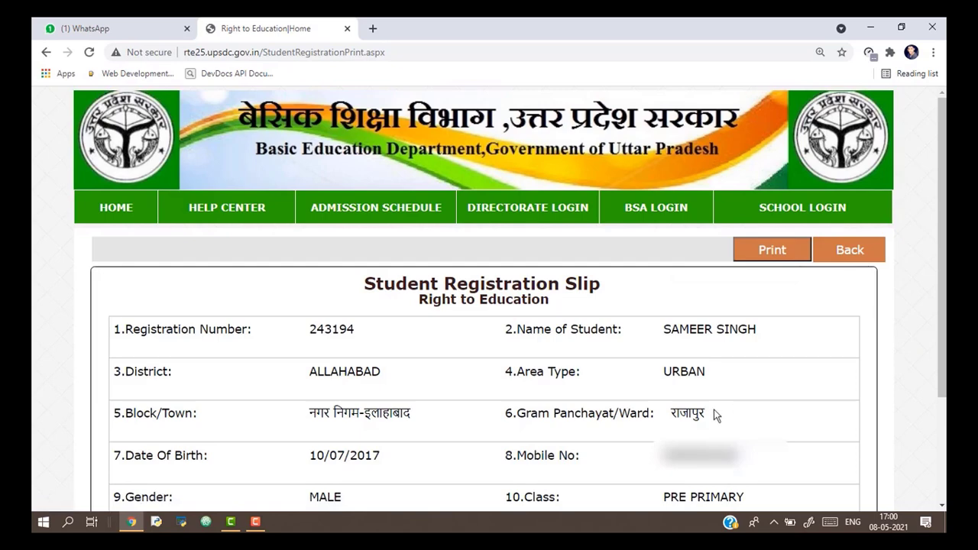
# Continue from the Student Registration Slip via Complete The Form to the Student Profile.
pyautogui.click(256, 521)
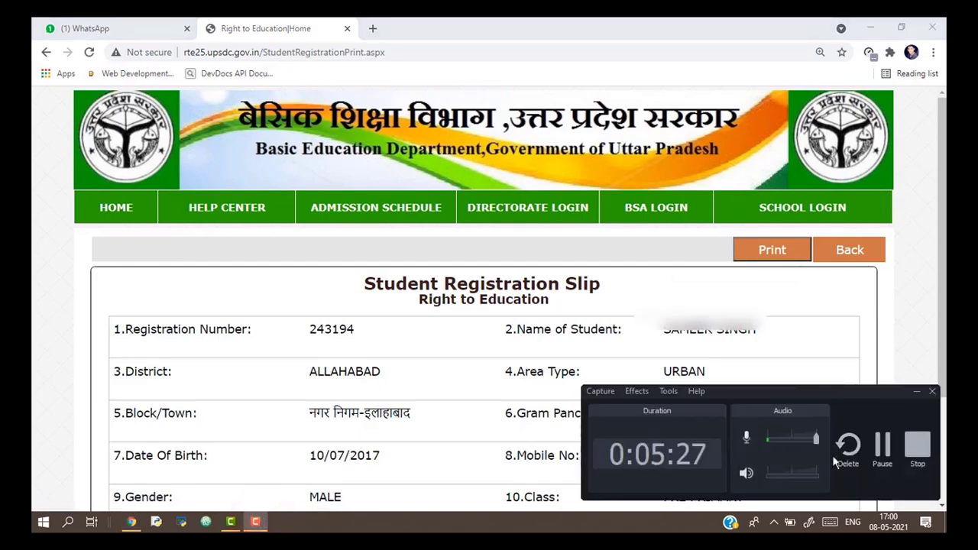
pyautogui.click(883, 449)
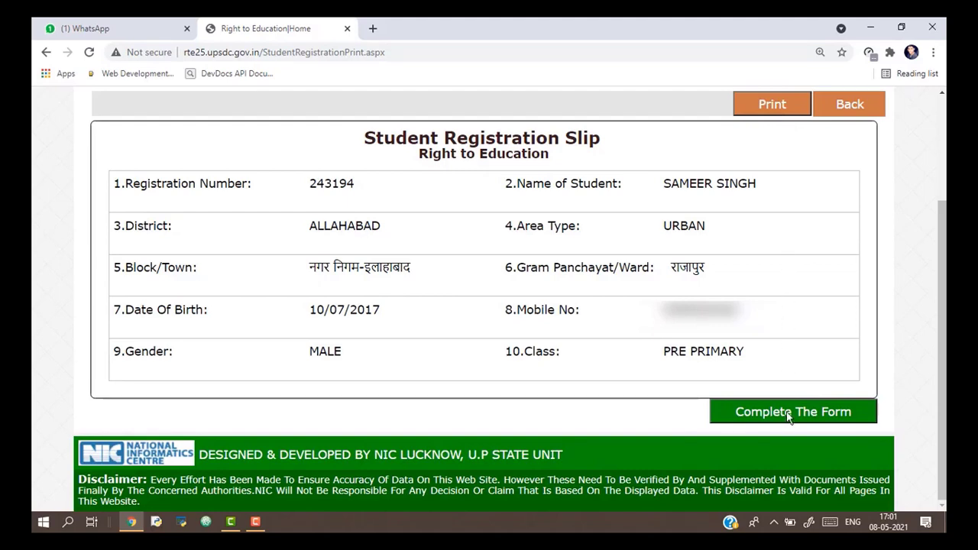
pyautogui.click(790, 415)
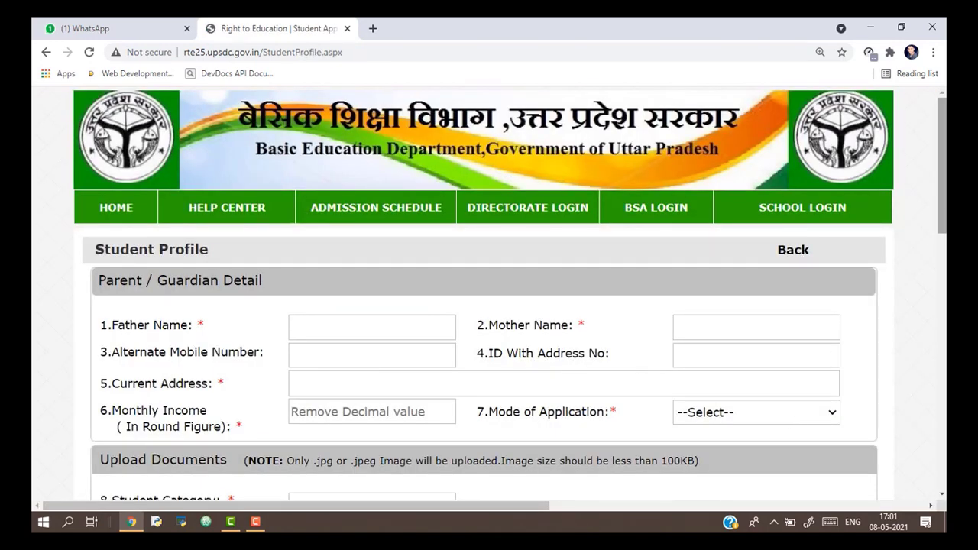
# Enter the father's and mother's names in the Parent/Guardian Detail section.
pyautogui.moveTo(943, 207)
pyautogui.mouseDown()
pyautogui.moveTo(943, 432)
pyautogui.moveTo(941, 216)
pyautogui.mouseUp()
pyautogui.click(372, 327)
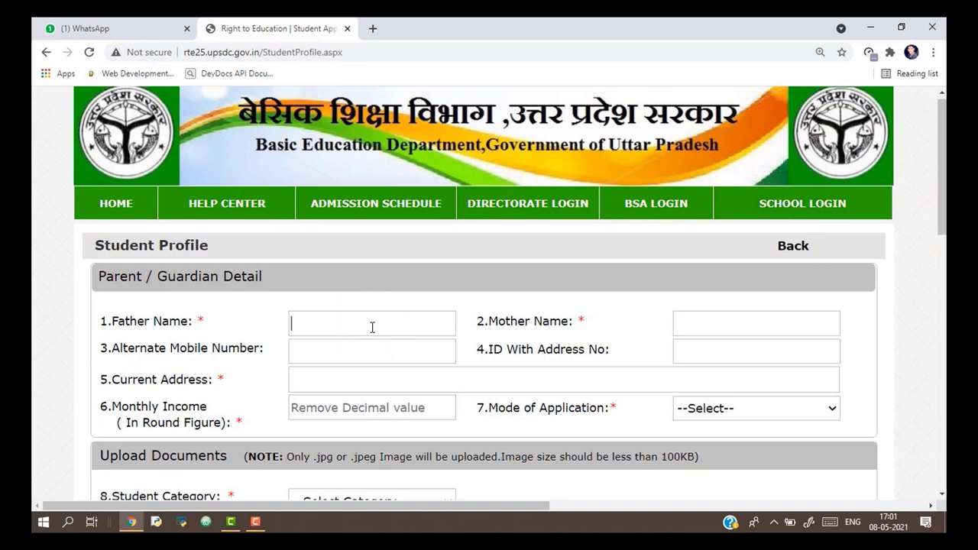
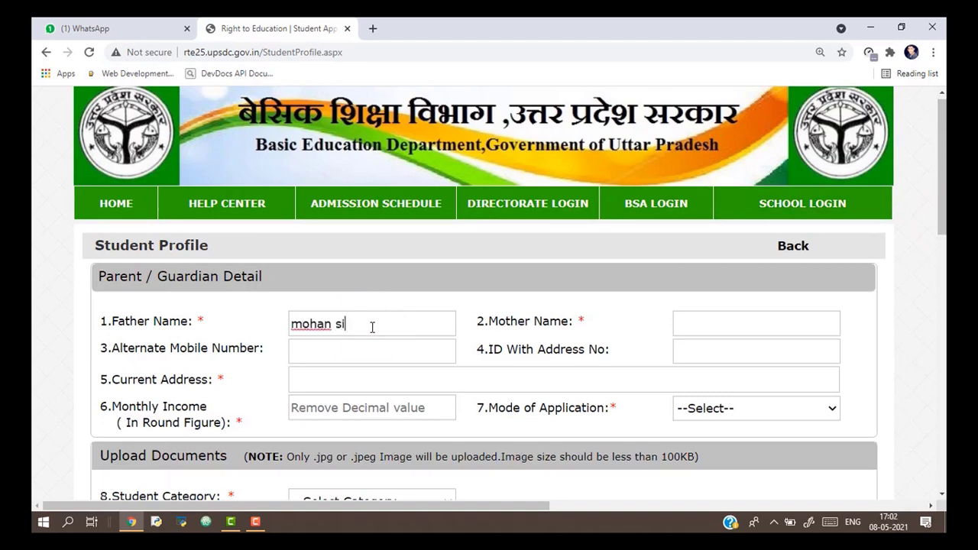
pyautogui.click(740, 323)
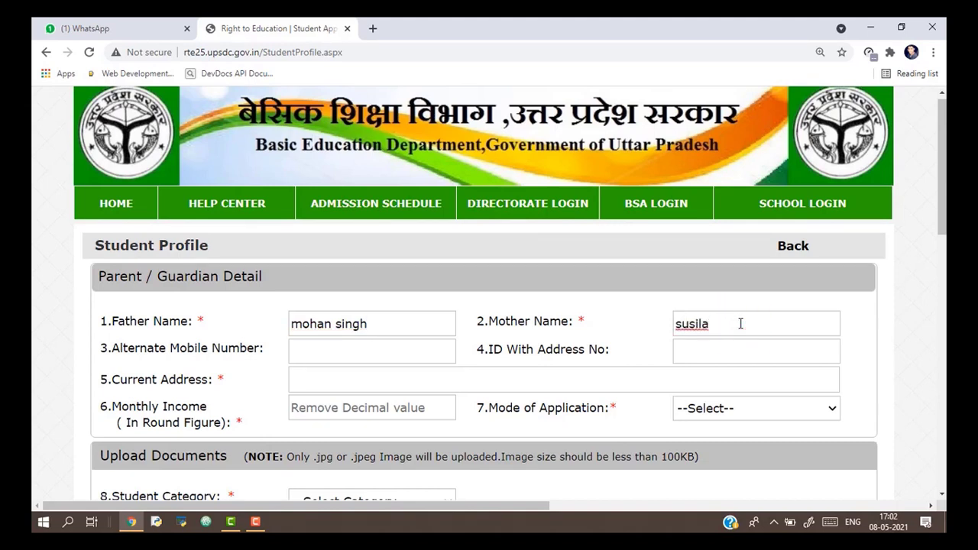
pyautogui.click(366, 356)
pyautogui.click(719, 348)
# Enter the current address, fixing its misspelt city, and a monthly income of 2400.
pyautogui.click(392, 374)
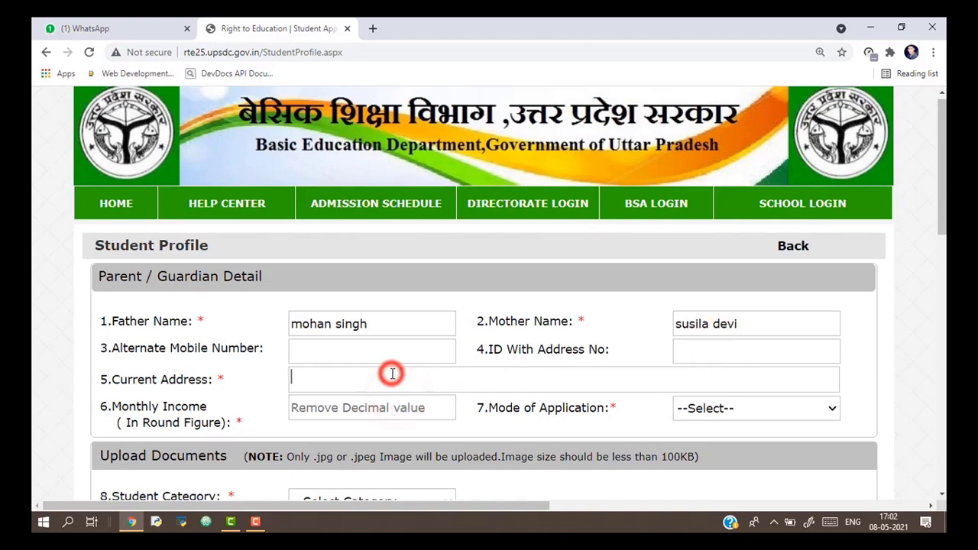
pyautogui.write('raja')
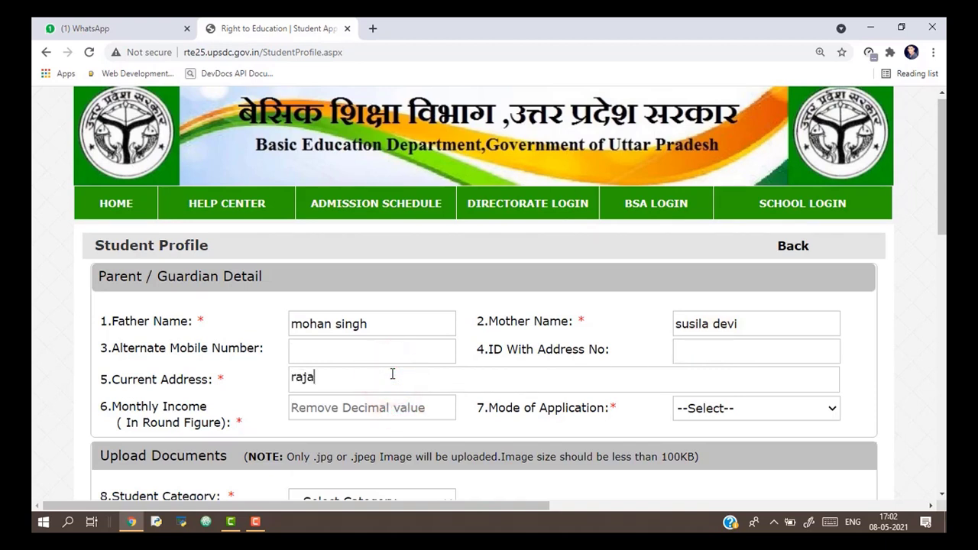
pyautogui.write('pur allaha')
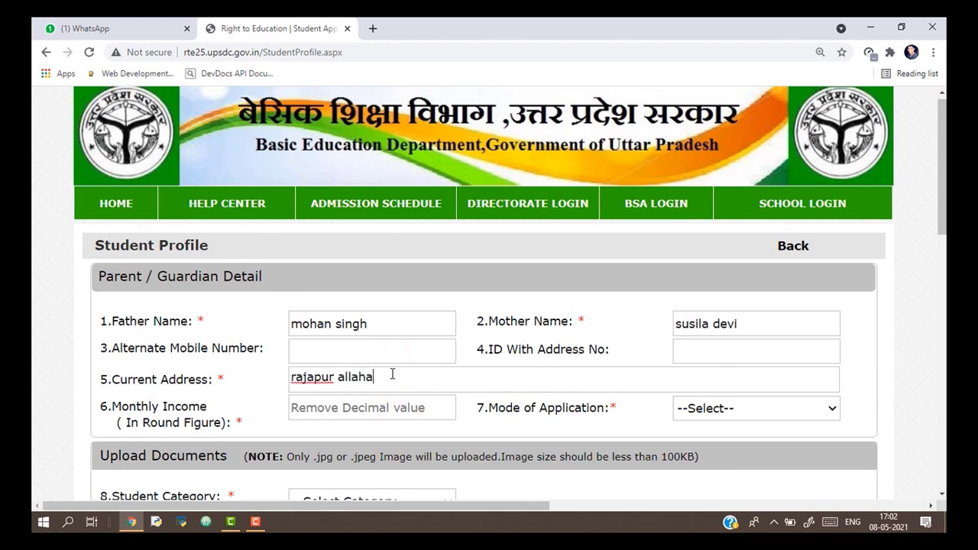
pyautogui.write('bd')
pyautogui.click(496, 427)
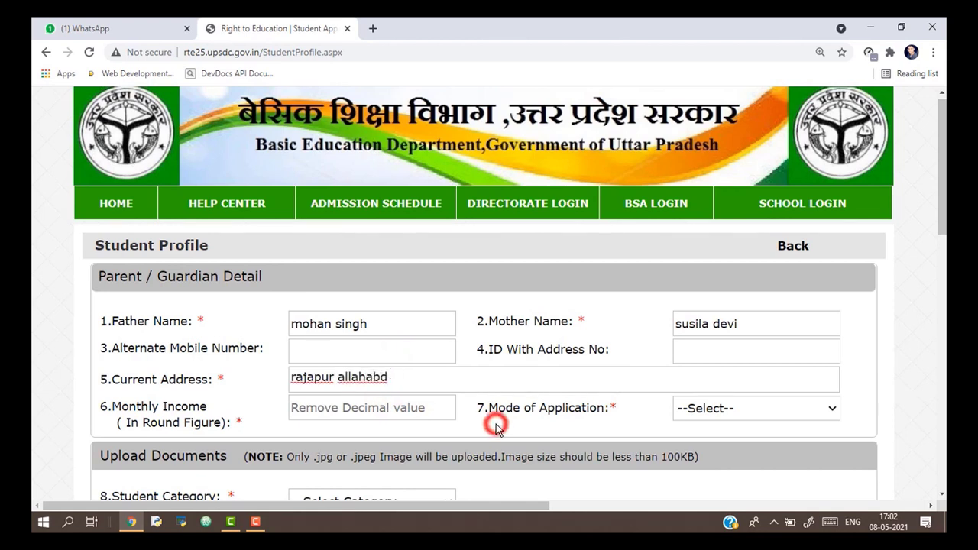
pyautogui.click(382, 379)
pyautogui.write('a')
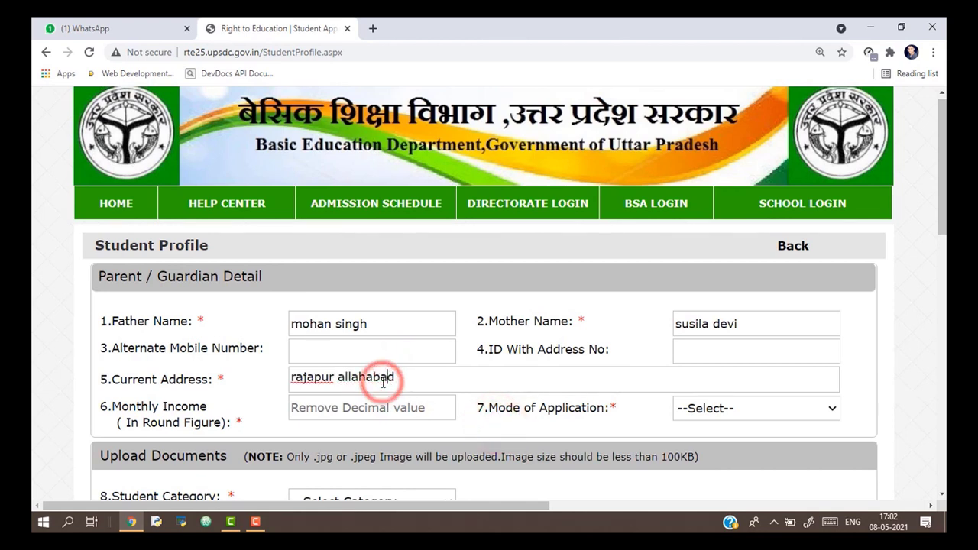
pyautogui.click(440, 408)
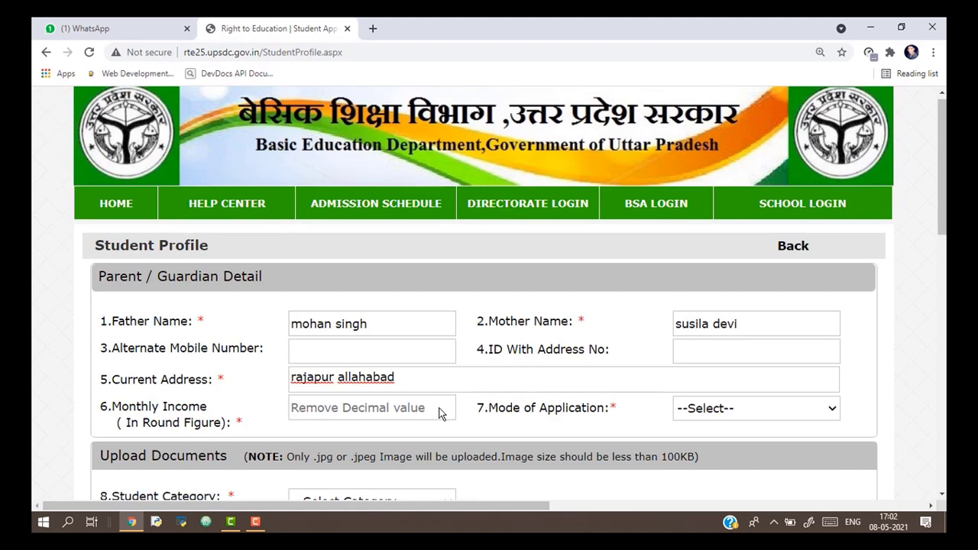
pyautogui.write('2400')
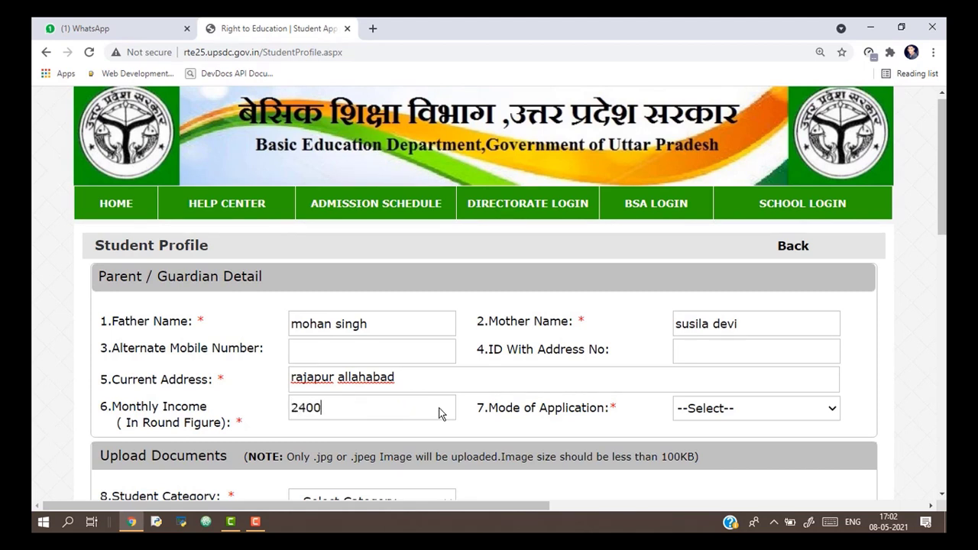
pyautogui.click(518, 433)
pyautogui.moveTo(944, 184); pyautogui.dragTo(944, 218)
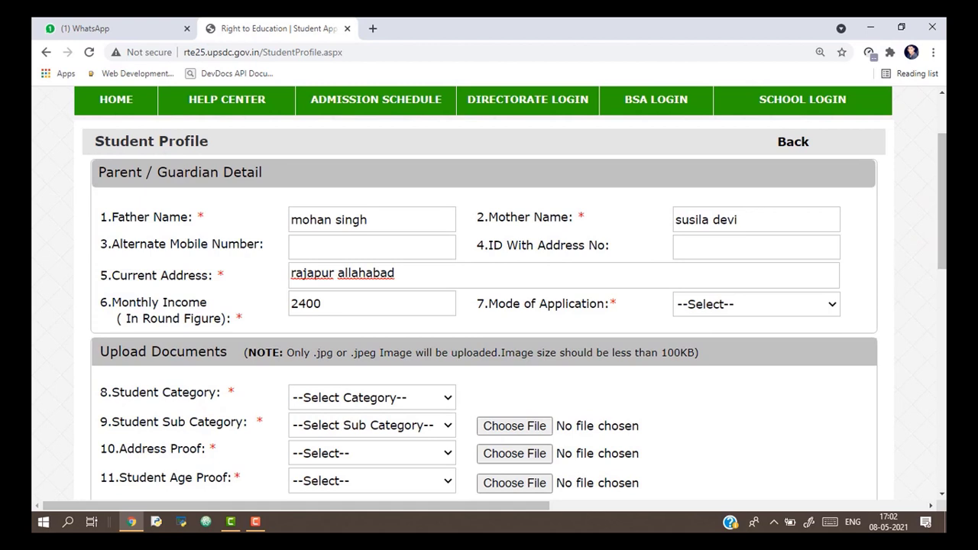
pyautogui.click(833, 307)
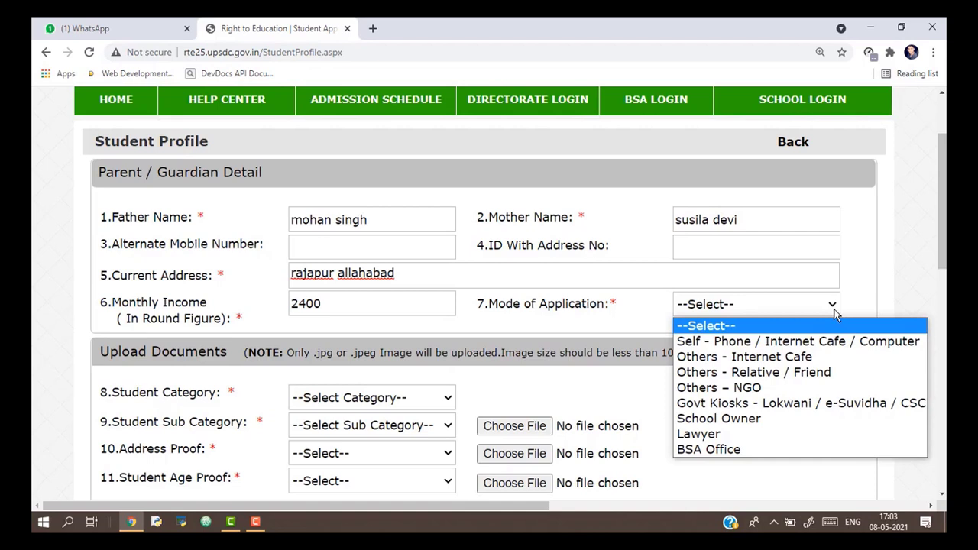
# Set Mode of Application to Self - Phone / Internet Cafe / Computer and Student Category to अलाभित समूह.
pyautogui.click(736, 342)
pyautogui.moveTo(943, 183); pyautogui.dragTo(943, 227)
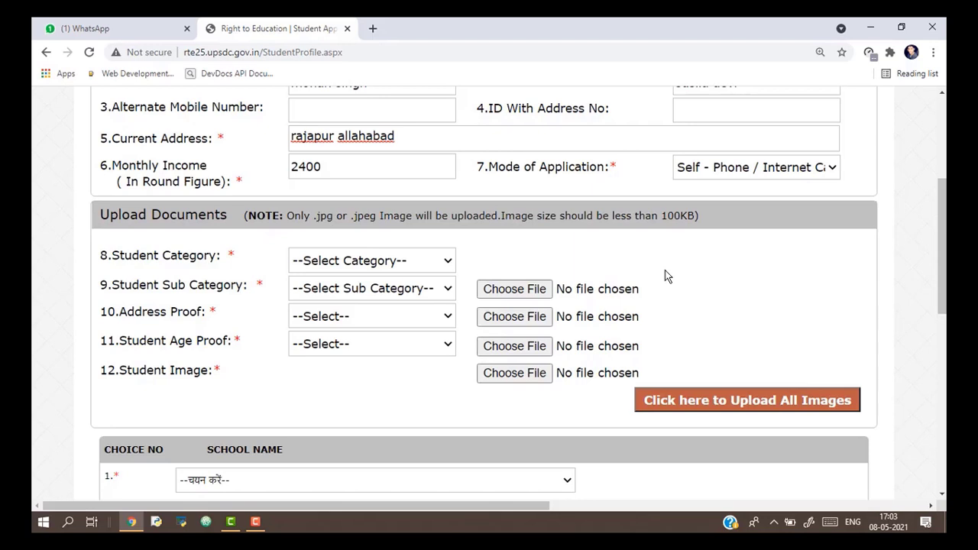
pyautogui.click(447, 262)
pyautogui.press('Down')
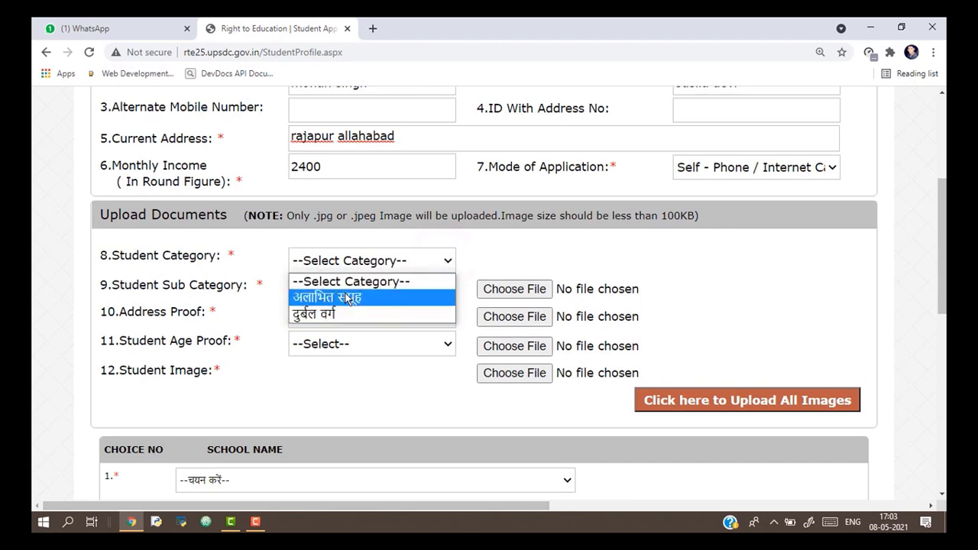
pyautogui.click(348, 298)
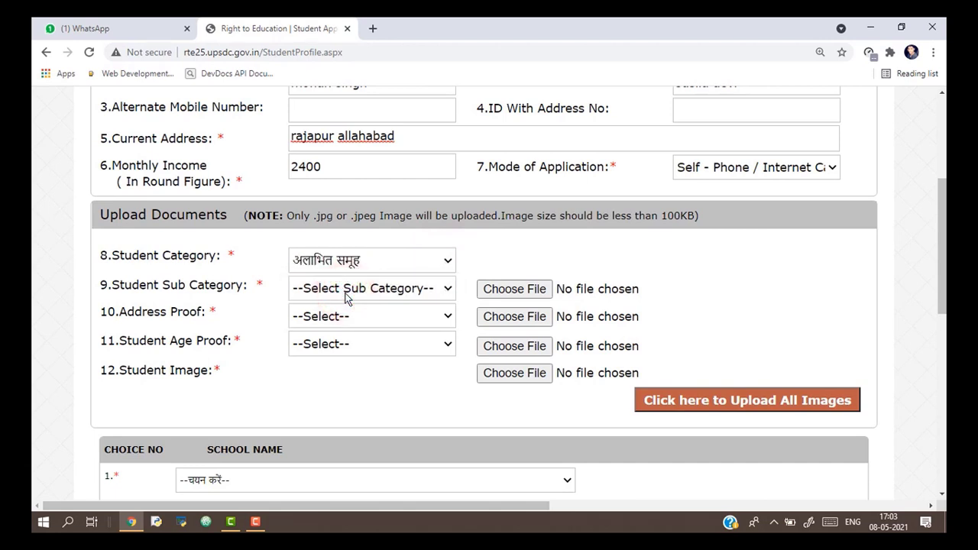
# Browse the अलाभित समूह sub-categories, such as disabled child and destitute/homeless child.
pyautogui.click(448, 289)
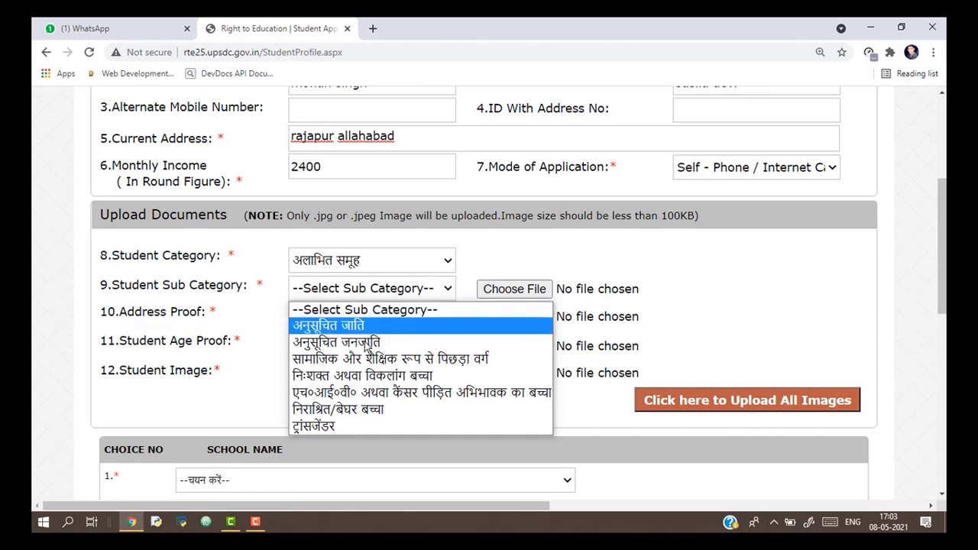
pyautogui.press('Down')
pyautogui.press('Down')
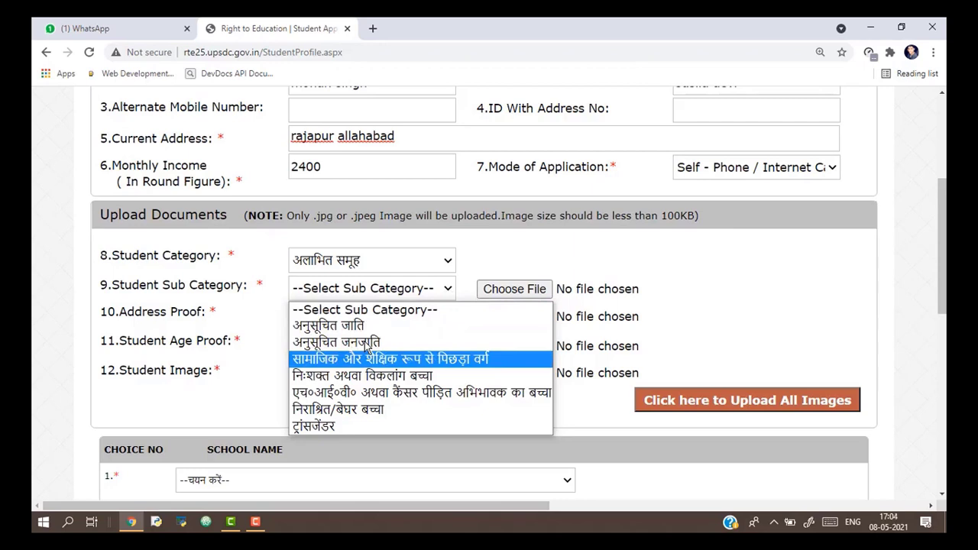
pyautogui.press('Down')
pyautogui.press('Down')
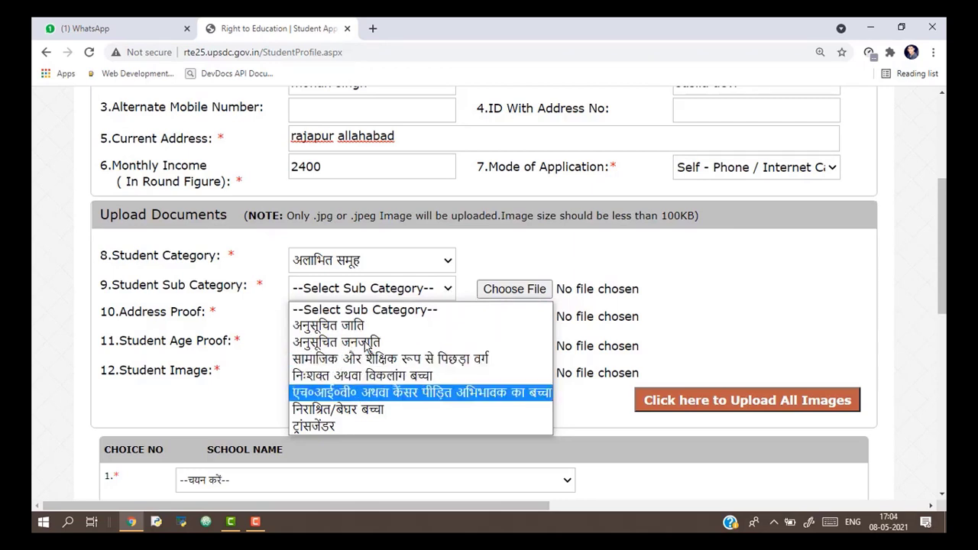
pyautogui.press('Down')
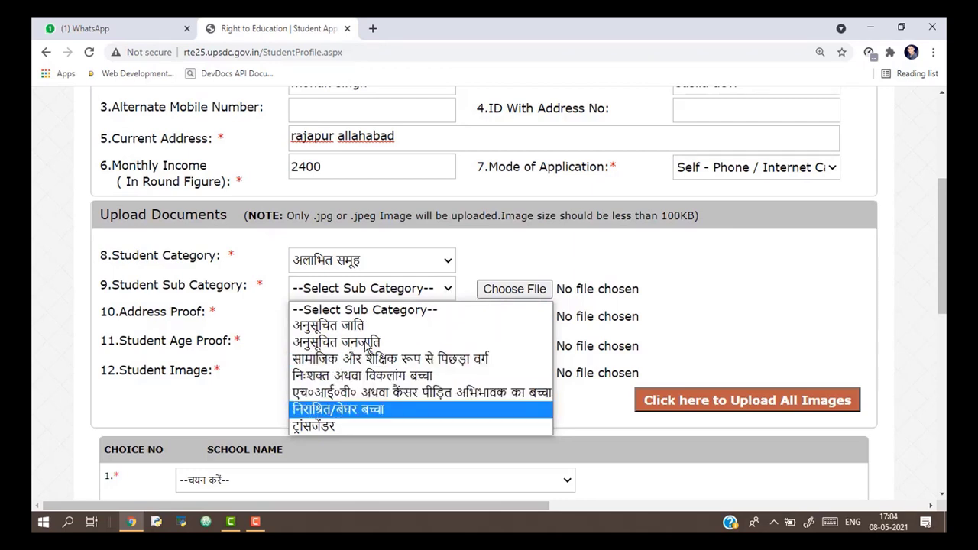
pyautogui.press('Down')
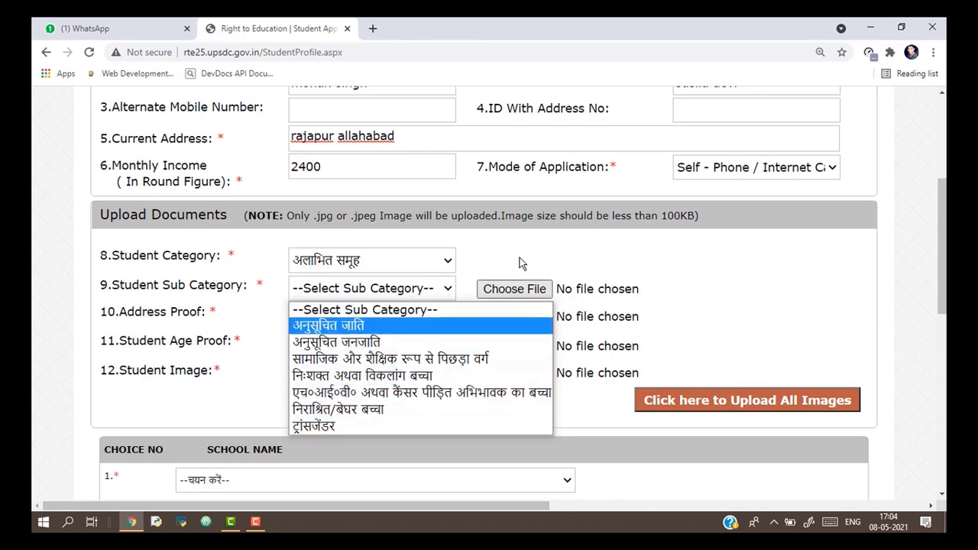
# Switch Student Category to दुर्बल वर्ग and look over its sub-category options.
pyautogui.click(448, 262)
pyautogui.click(369, 312)
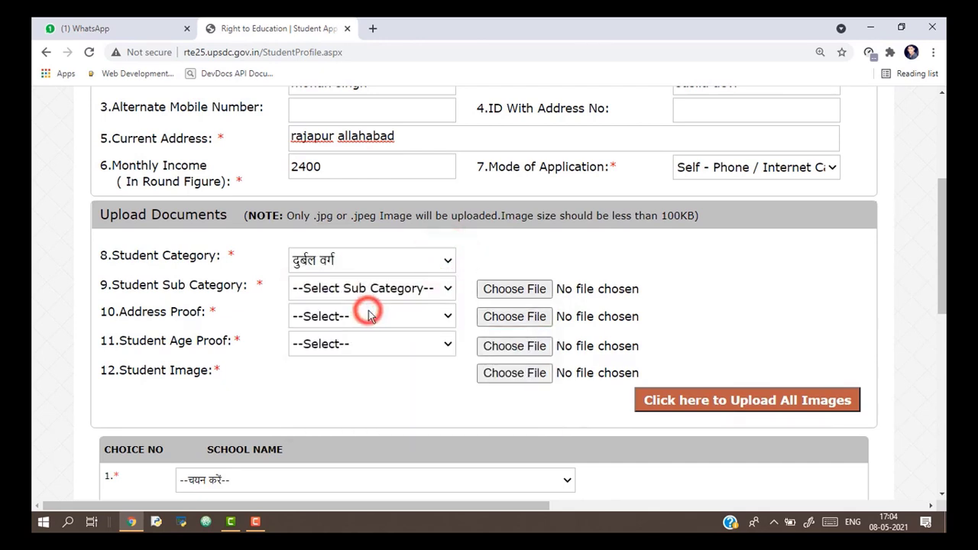
pyautogui.click(440, 291)
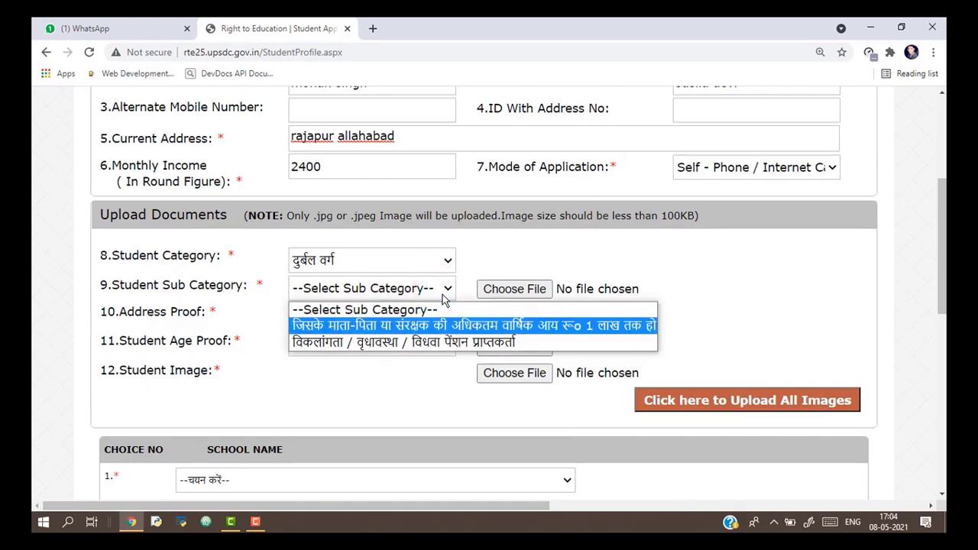
pyautogui.press('Down')
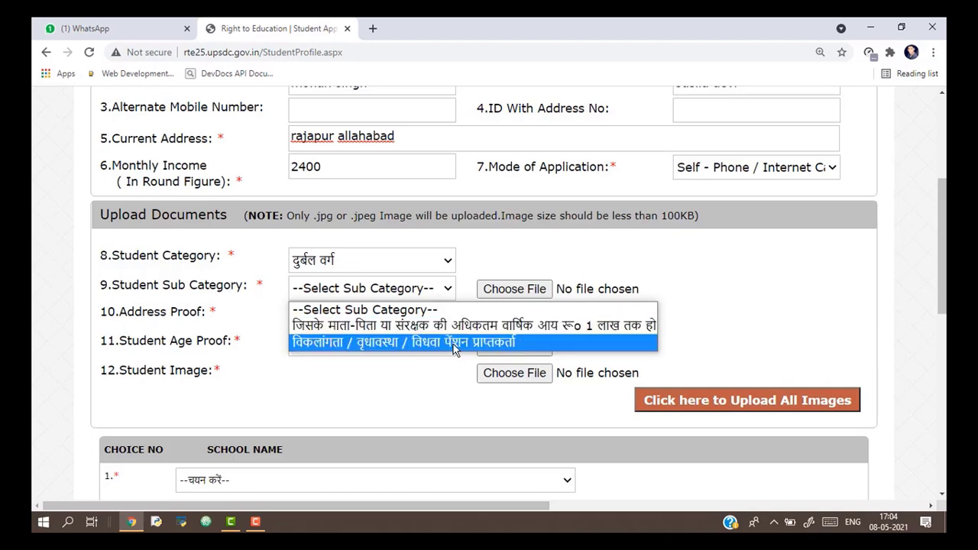
pyautogui.click(478, 253)
# Select the 'अधिकतम वार्षिक आय रू० 1 लाख तक' sub-category under दुर्बल वर्ग.
pyautogui.click(446, 264)
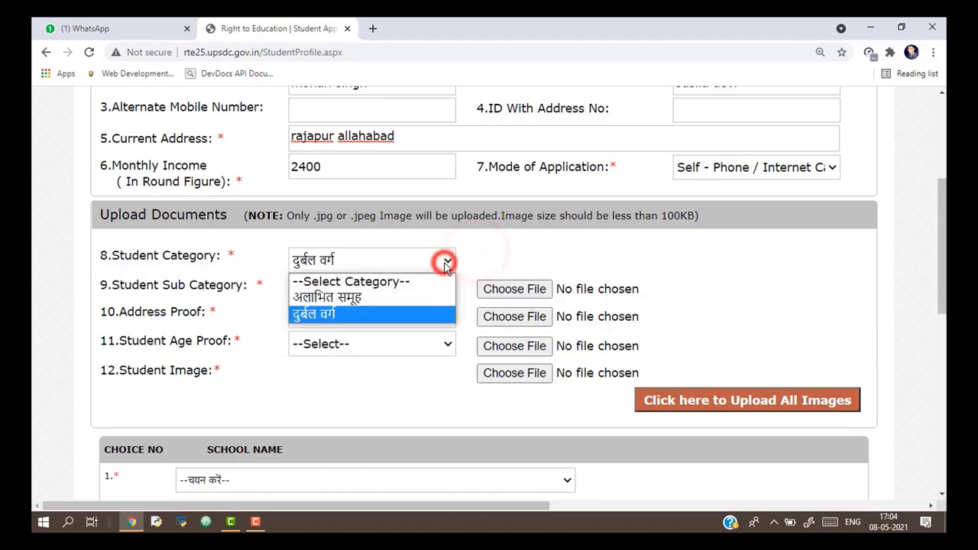
pyautogui.click(376, 314)
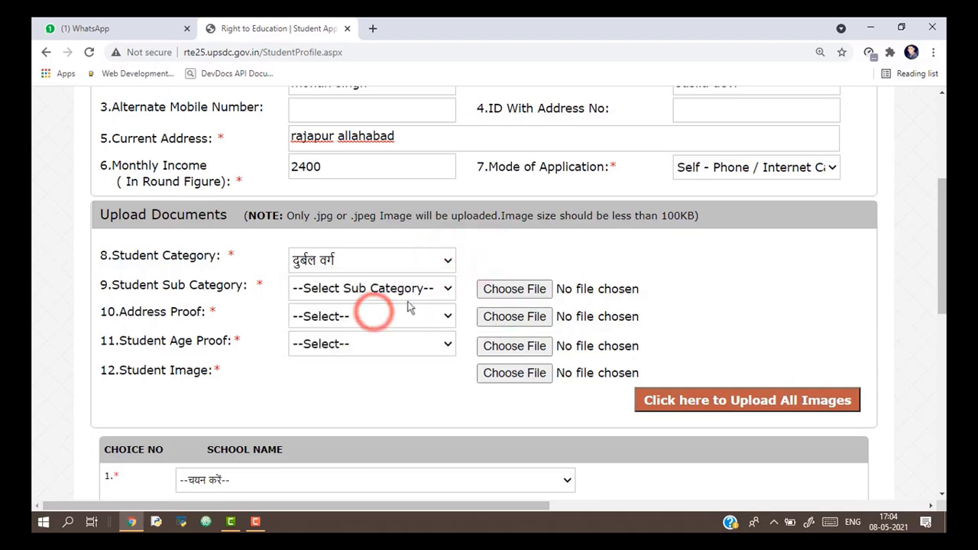
pyautogui.click(448, 291)
pyautogui.press('Down')
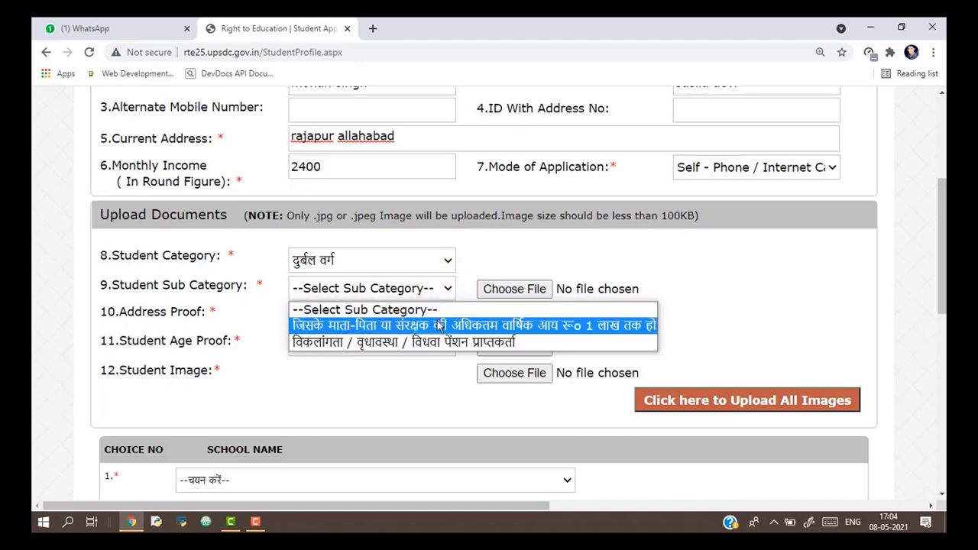
pyautogui.click(440, 326)
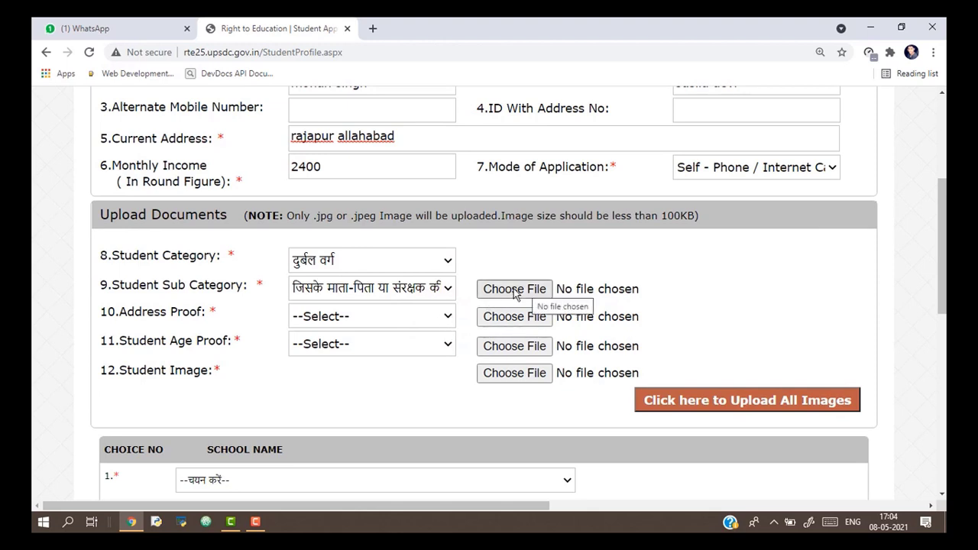
pyautogui.click(447, 287)
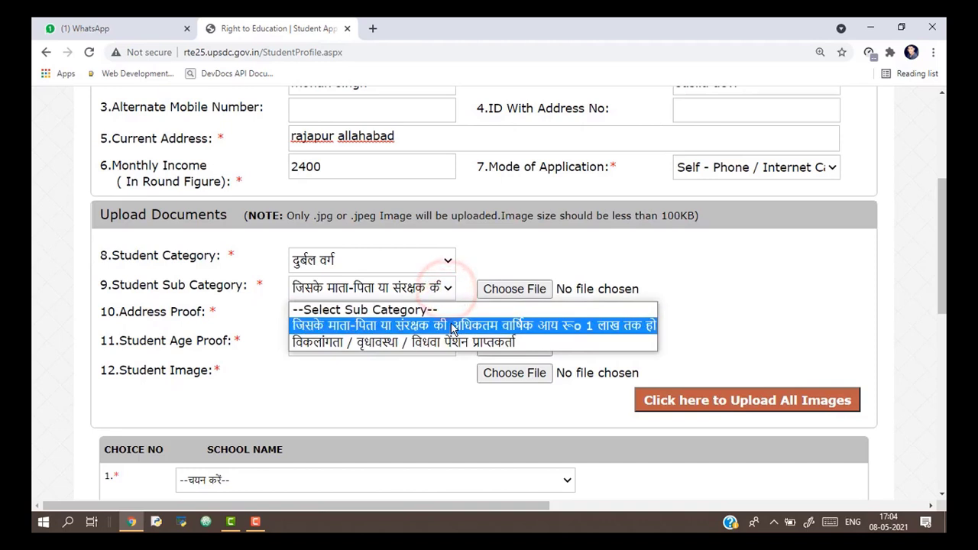
pyautogui.click(453, 326)
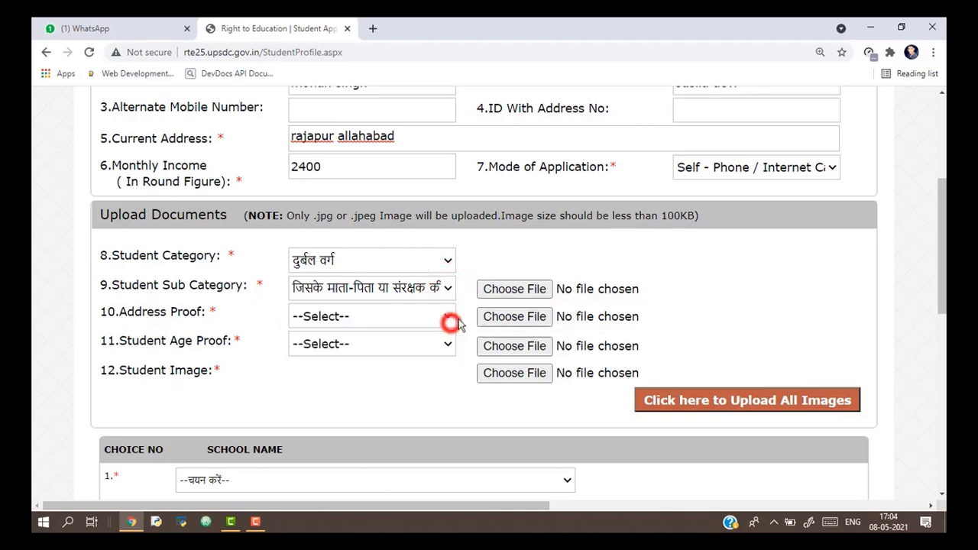
# Attach the first WhatsApp image from Downloads as the sub-category proof.
pyautogui.click(506, 295)
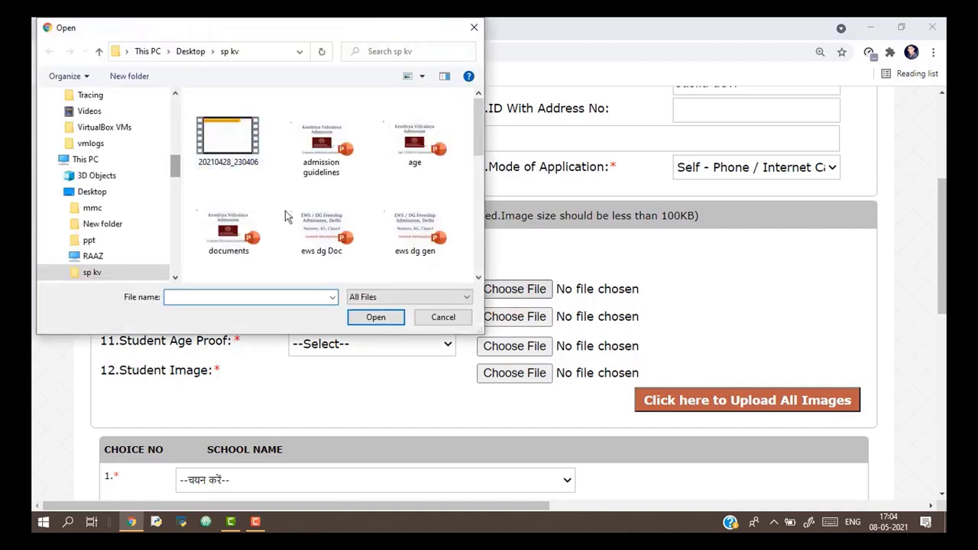
pyautogui.moveTo(174, 174); pyautogui.dragTo(175, 143)
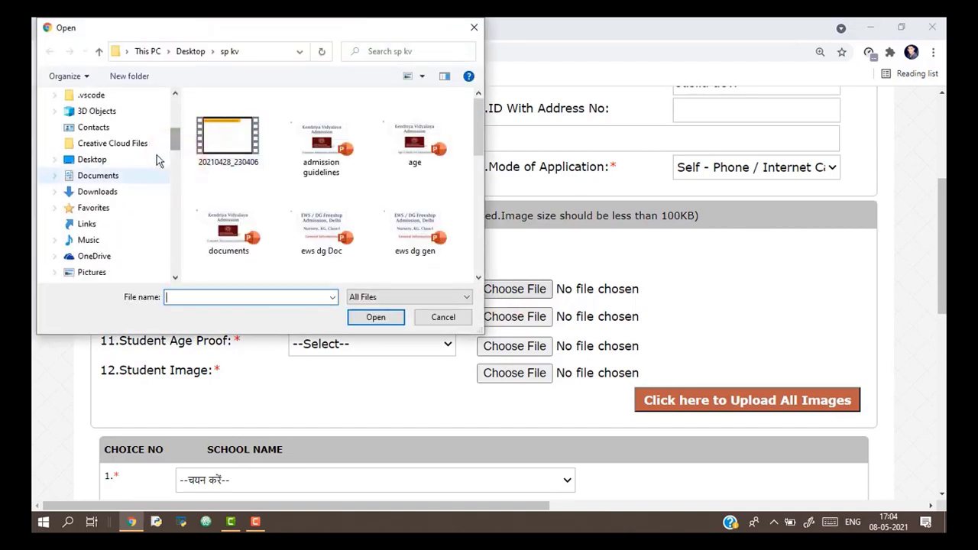
pyautogui.click(110, 192)
pyautogui.click(229, 159)
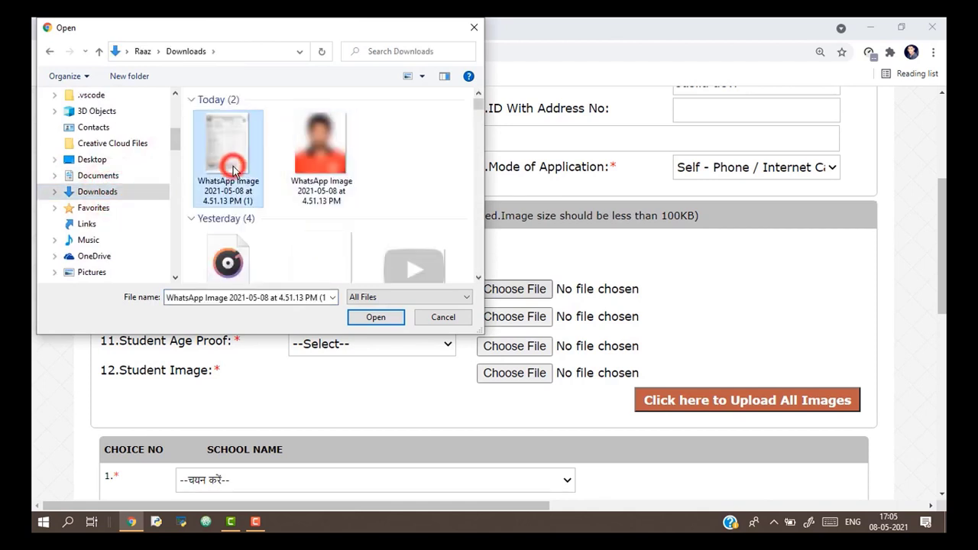
pyautogui.click(378, 320)
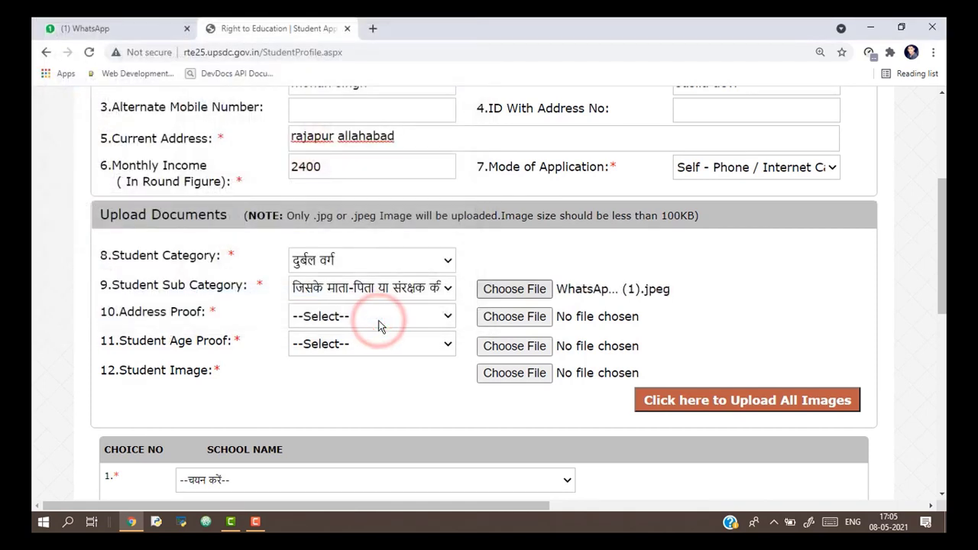
# Choose Aadhar Card as the address proof type and attach the scanned WhatsApp image.
pyautogui.click(447, 320)
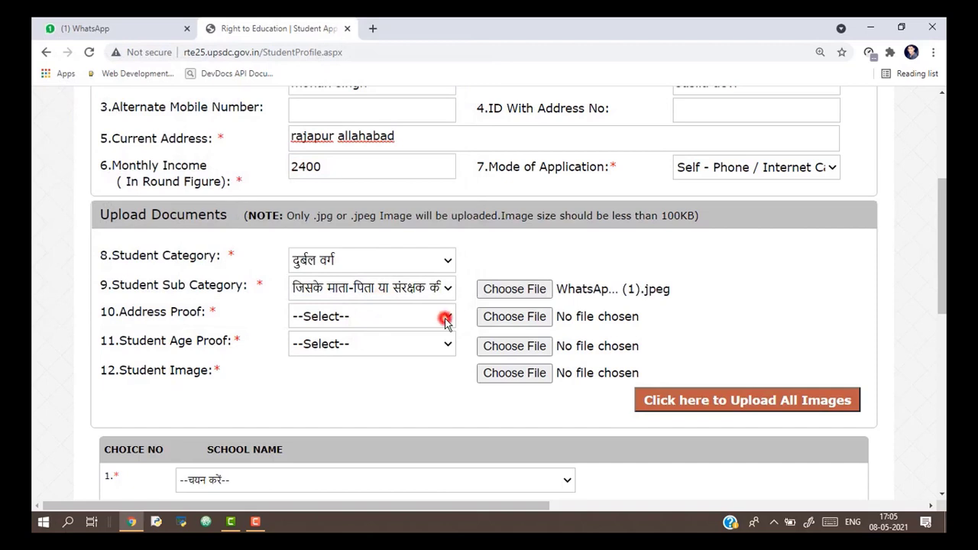
pyautogui.press('Down')
pyautogui.press('Down')
pyautogui.press('Down')
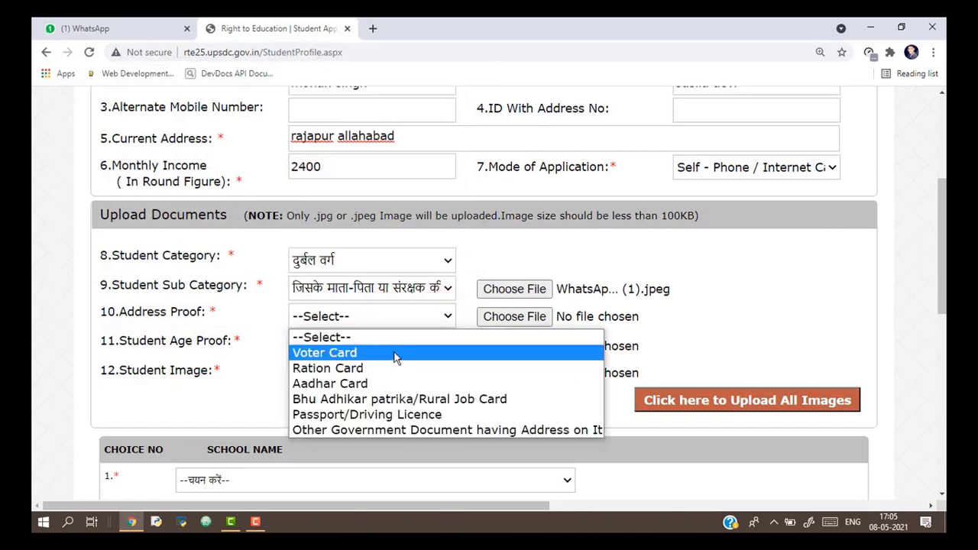
pyautogui.press('Down')
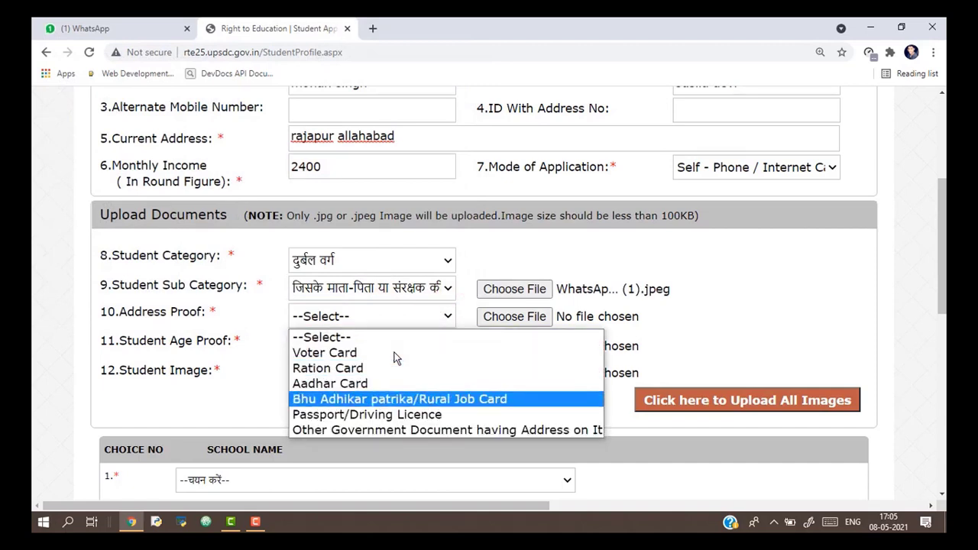
pyautogui.press('Down')
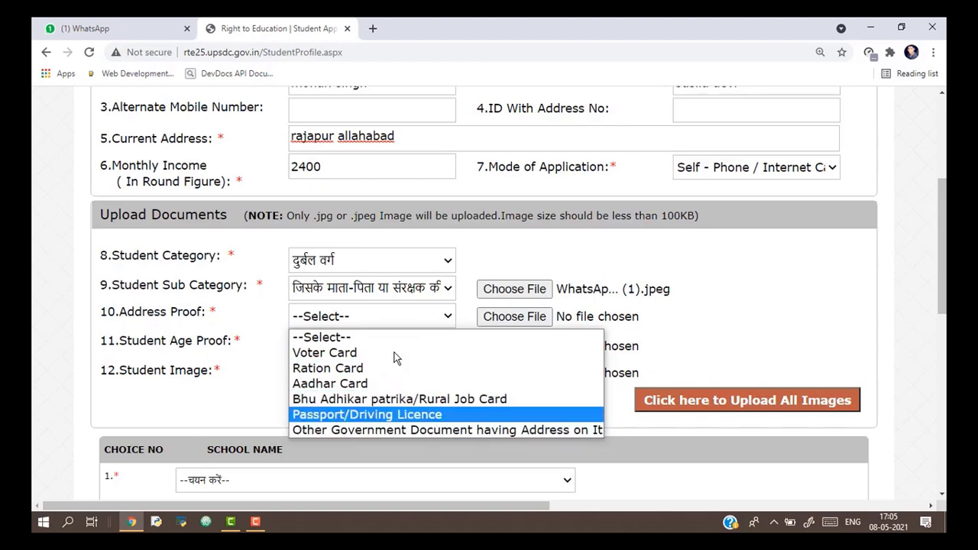
pyautogui.press('Down')
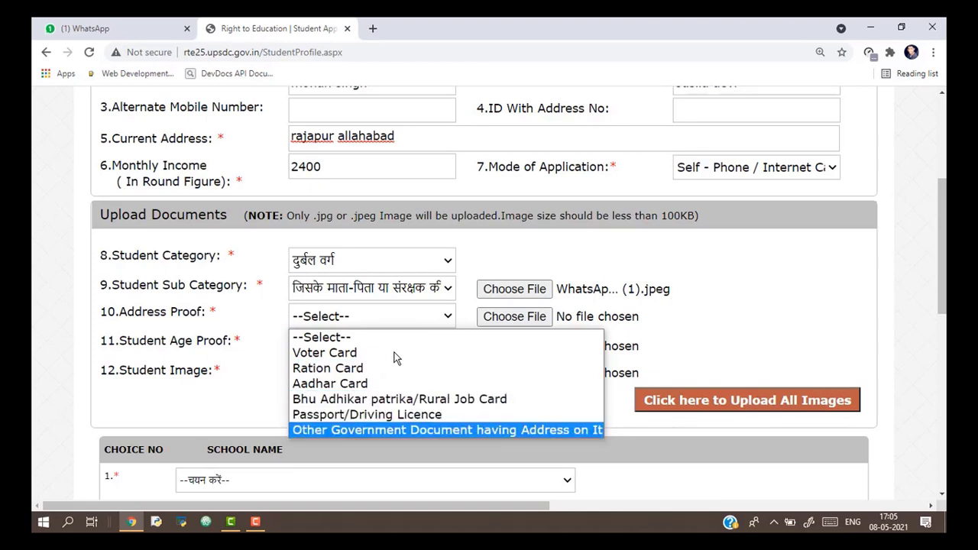
pyautogui.click(334, 384)
pyautogui.click(535, 317)
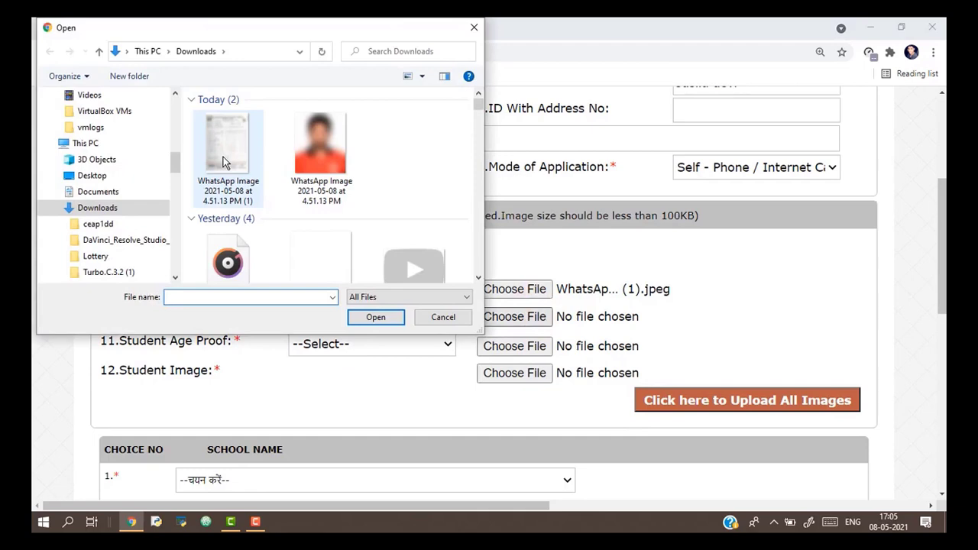
pyautogui.click(230, 162)
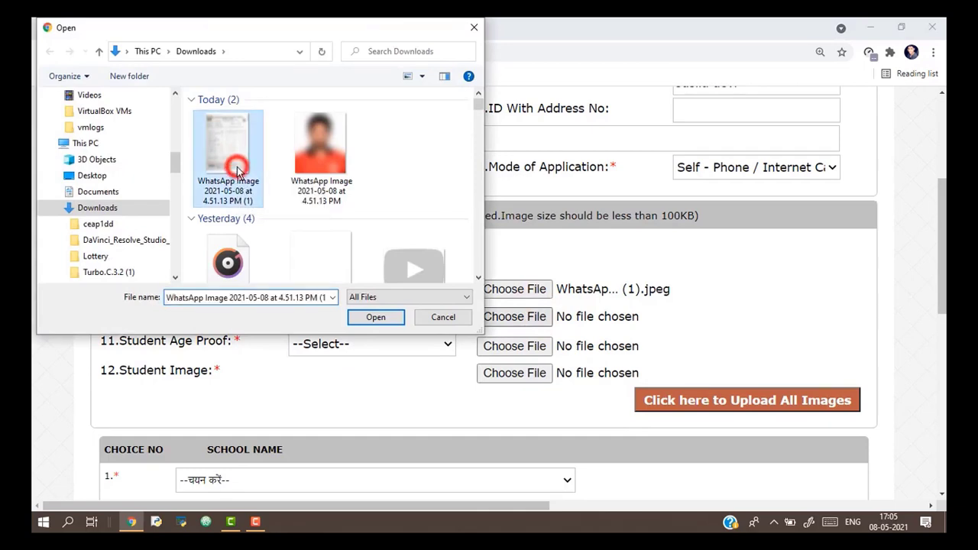
pyautogui.click(375, 317)
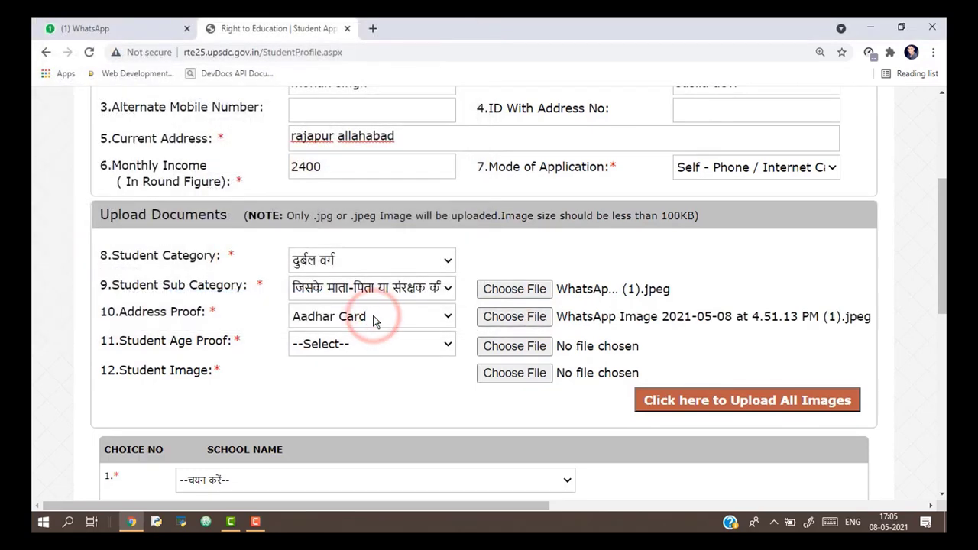
pyautogui.click(449, 347)
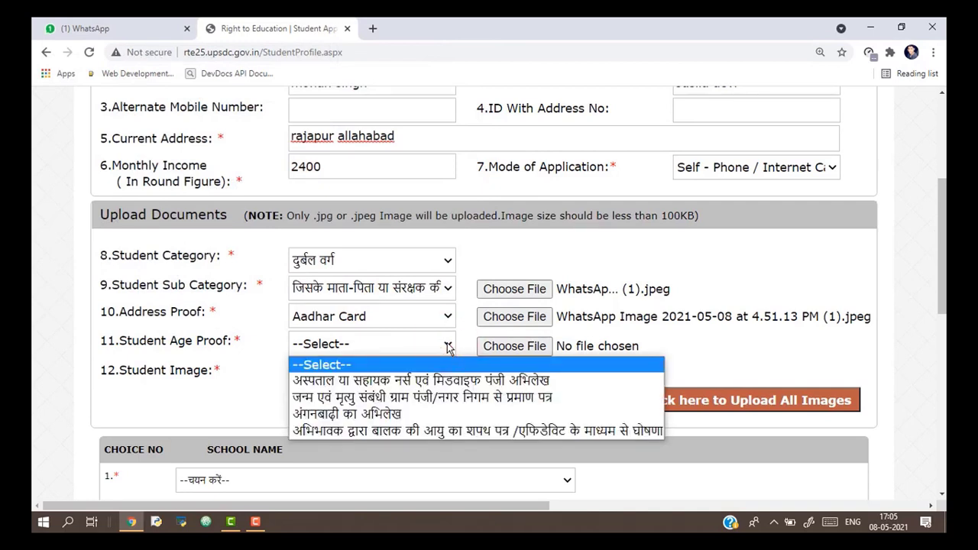
# Choose the guardian's affidavit declaration as Student Age Proof and attach the first WhatsApp image.
pyautogui.press('Down')
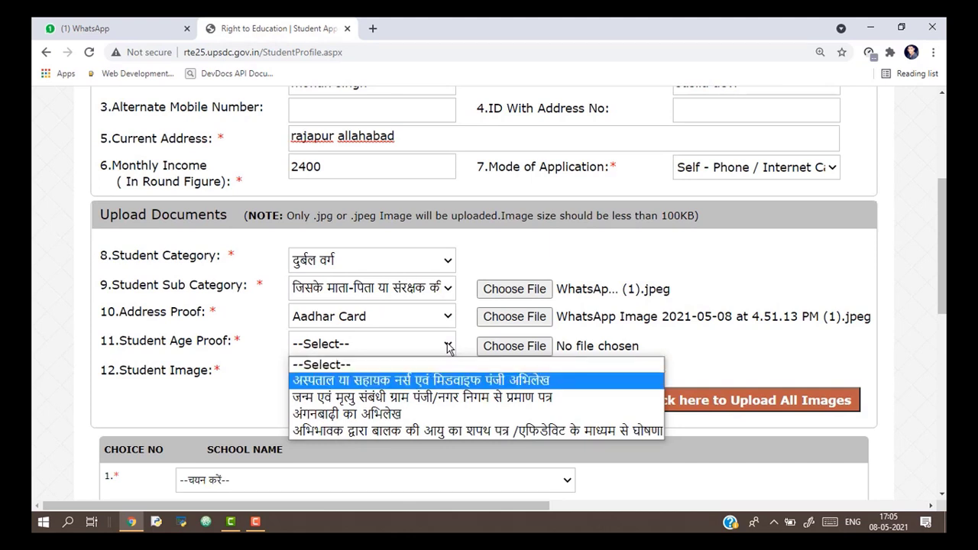
pyautogui.press('Up')
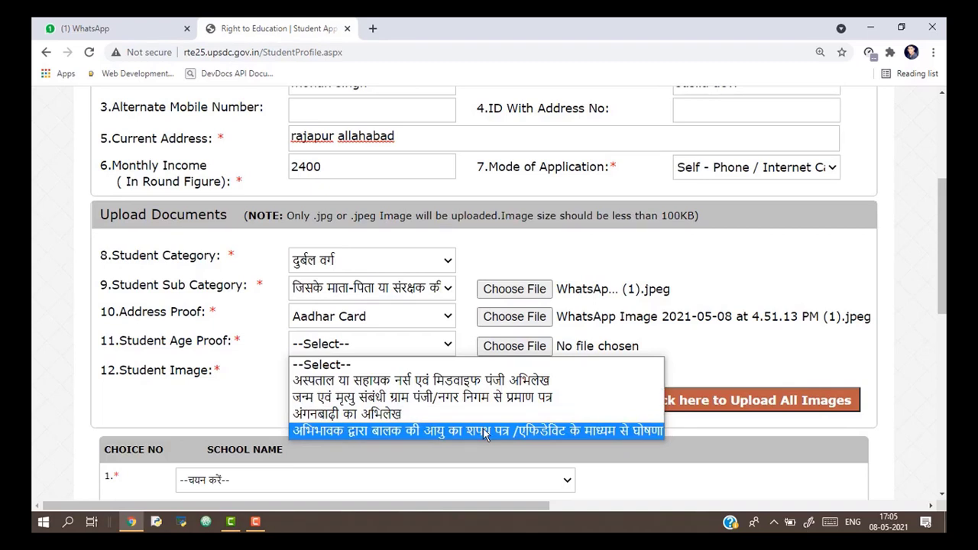
pyautogui.press('Up')
pyautogui.press('Down')
pyautogui.click(454, 433)
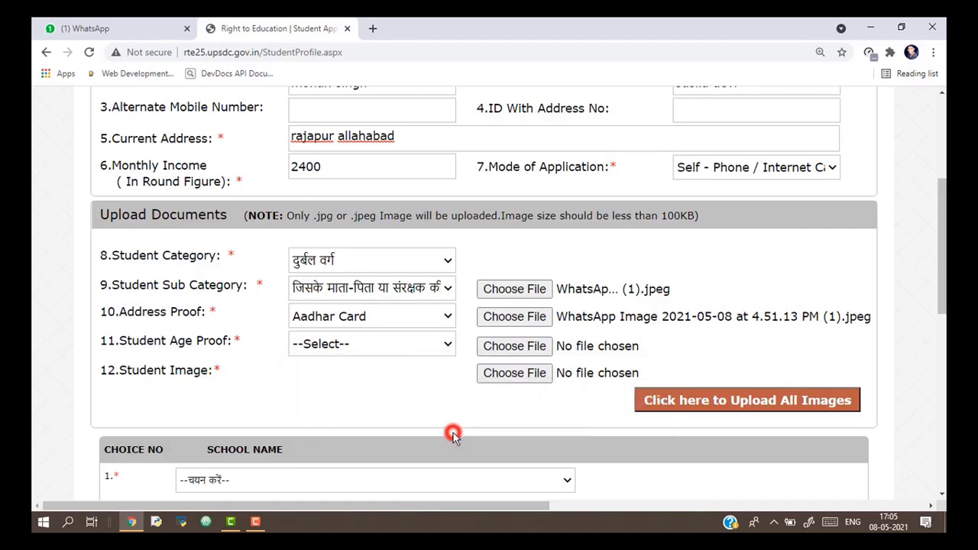
pyautogui.click(506, 350)
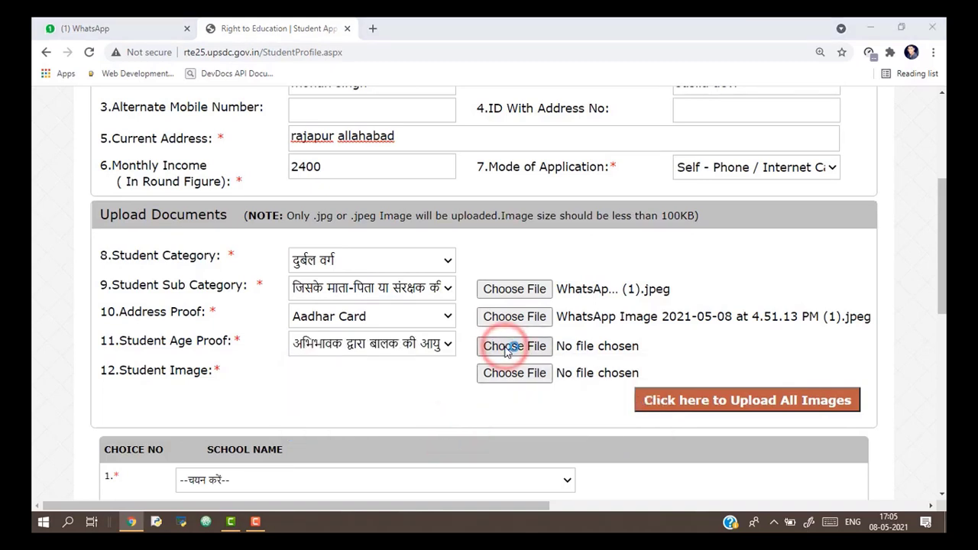
pyautogui.click(239, 167)
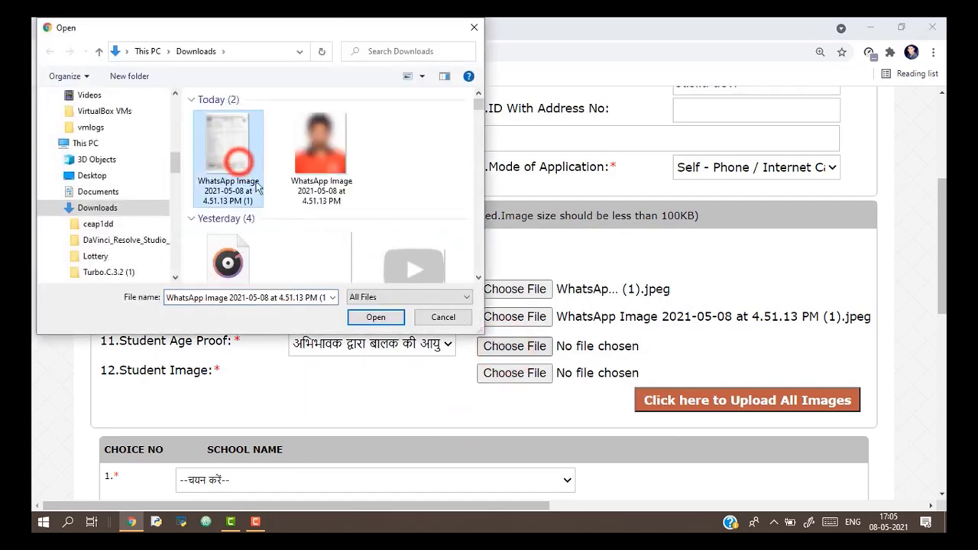
pyautogui.click(375, 318)
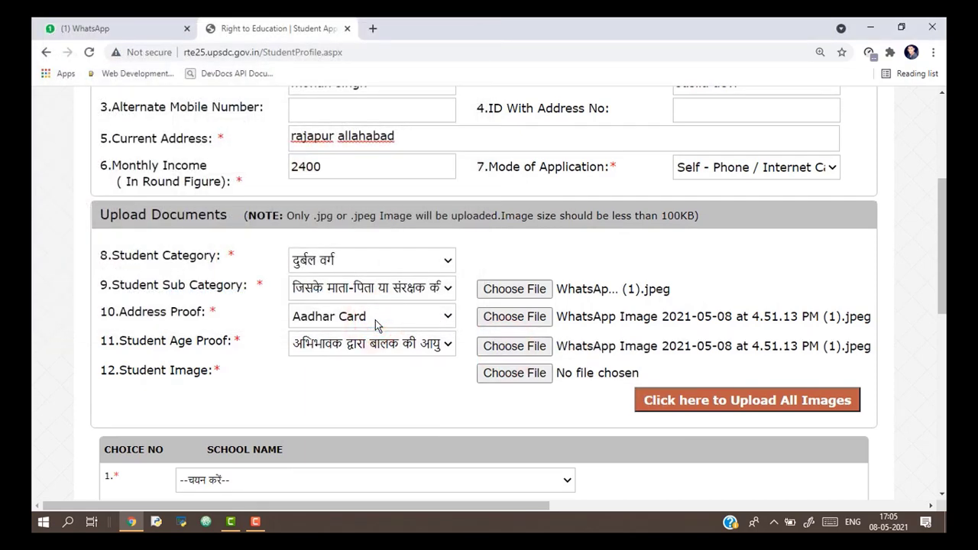
# Attach the second WhatsApp image as the student's photo.
pyautogui.click(523, 374)
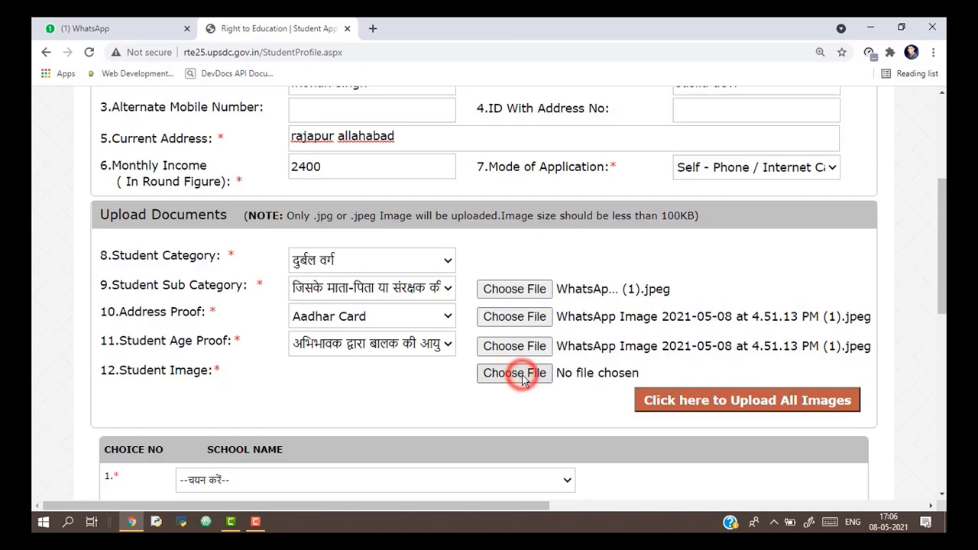
pyautogui.click(321, 153)
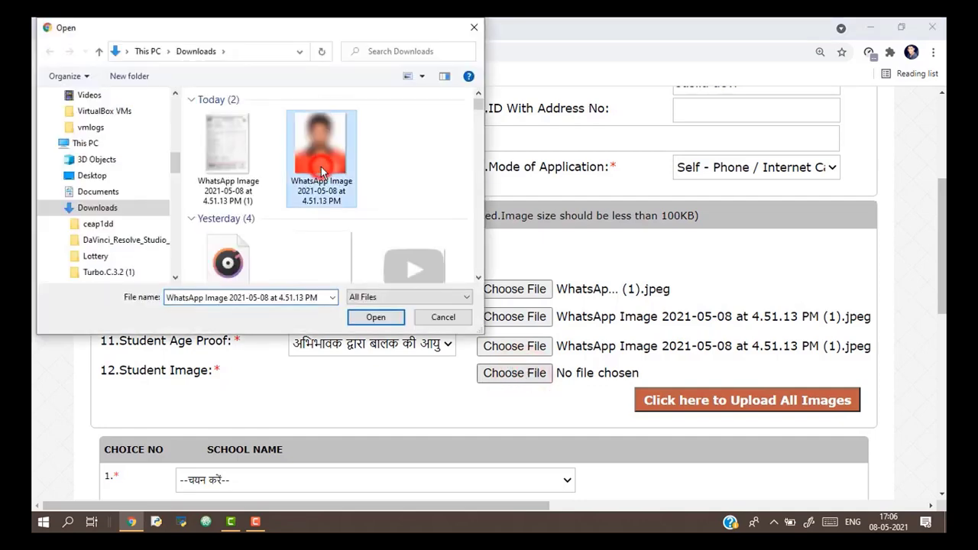
pyautogui.click(376, 317)
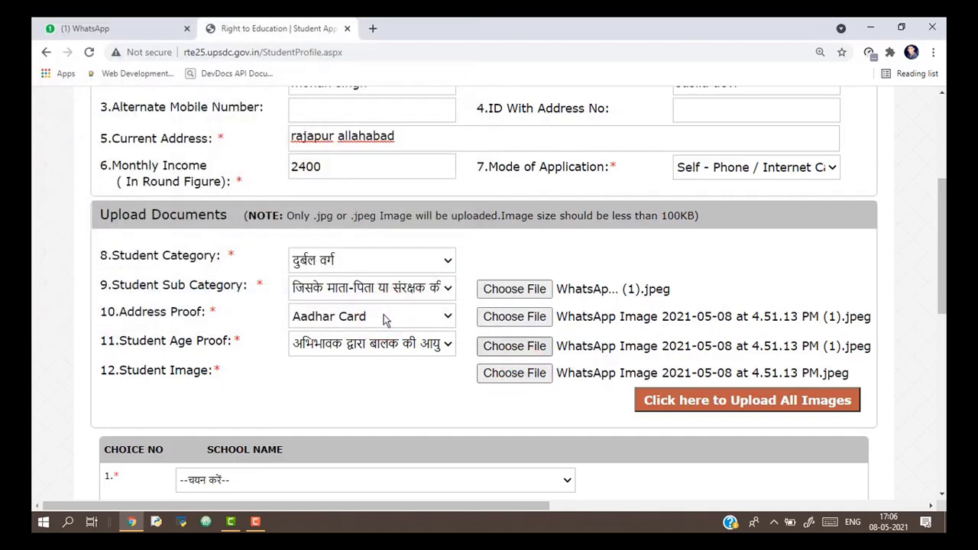
pyautogui.moveTo(945, 278); pyautogui.dragTo(945, 306)
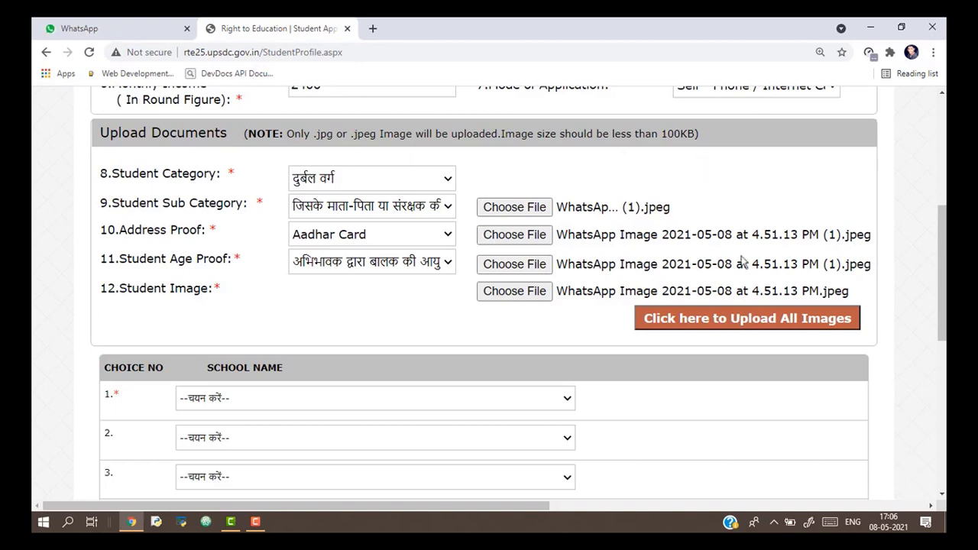
# Upload all attached images so the four documents appear as thumbnails.
pyautogui.click(771, 324)
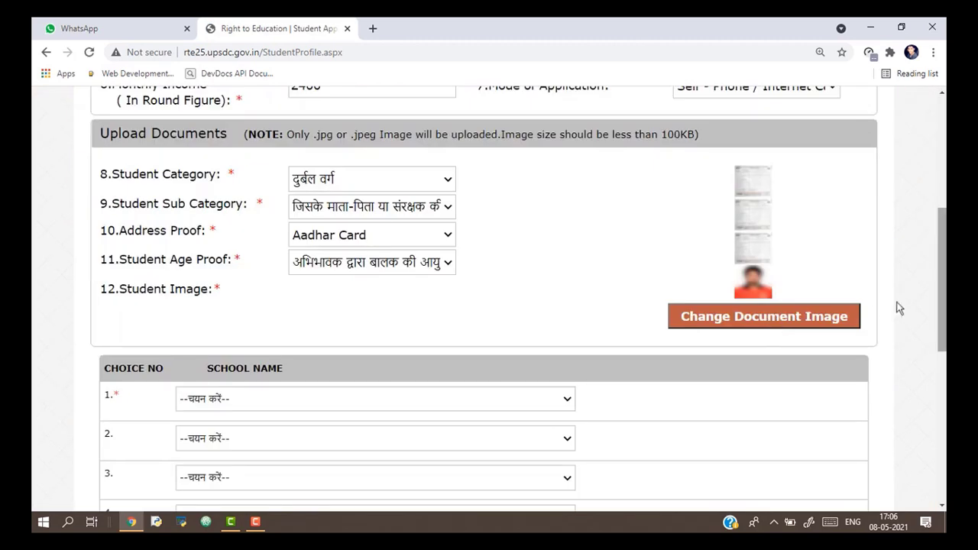
pyautogui.moveTo(940, 293); pyautogui.dragTo(940, 295)
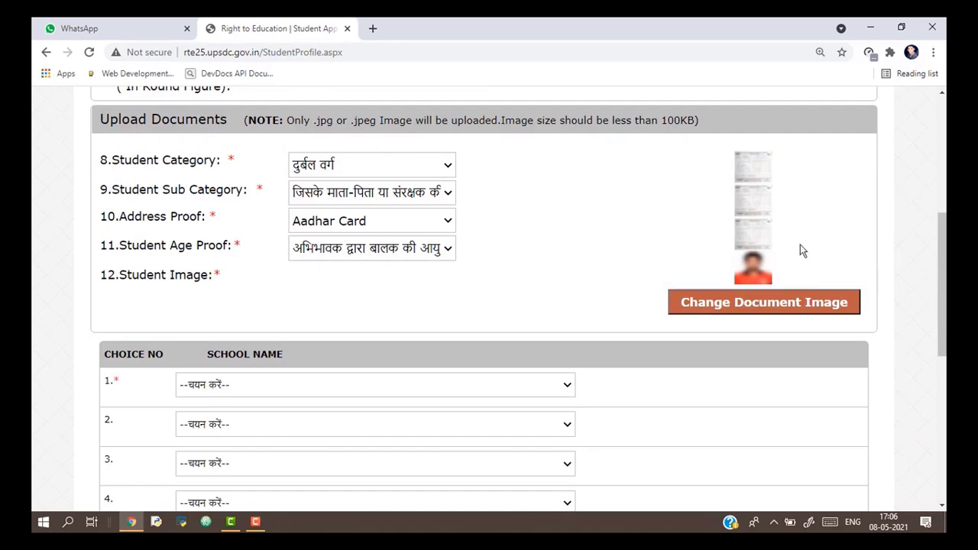
pyautogui.moveTo(941, 268); pyautogui.dragTo(942, 329)
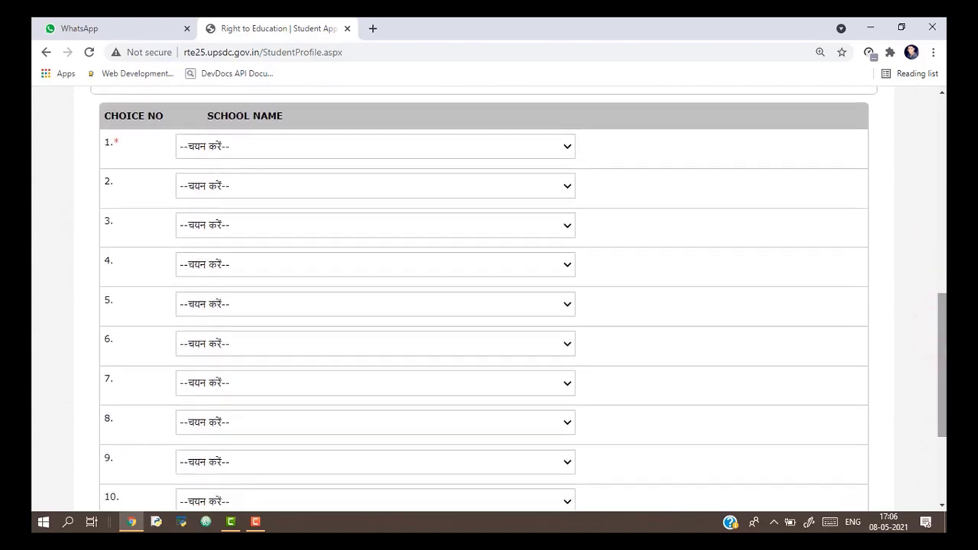
pyautogui.moveTo(944, 350); pyautogui.dragTo(939, 328)
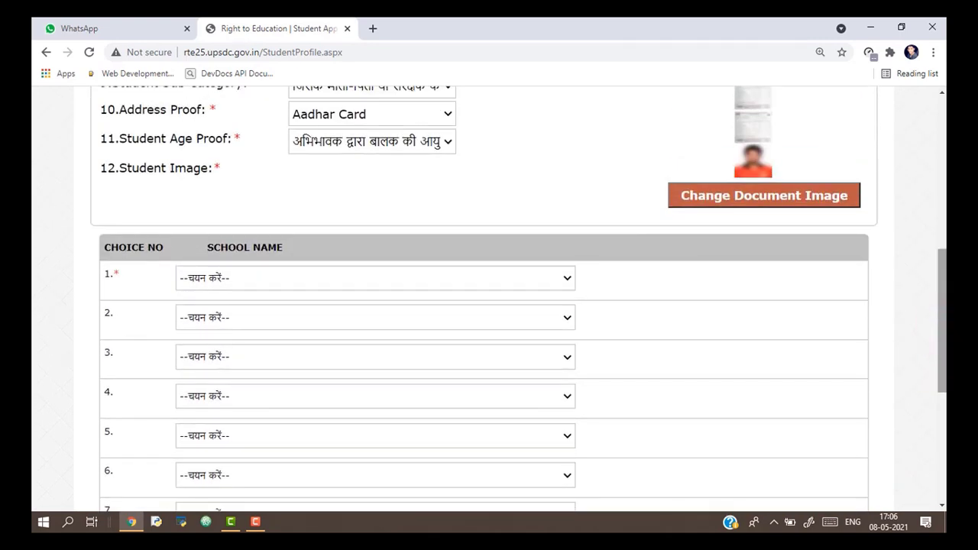
# Set school choices 1–3: SAINT FRANSHIS SCHOOL, SAMTA SHIKSHA SADAN, DROPADI PUBLIC SCHOOL.
pyautogui.click(561, 280)
pyautogui.press('Down')
pyautogui.press('Down')
pyautogui.press('Down')
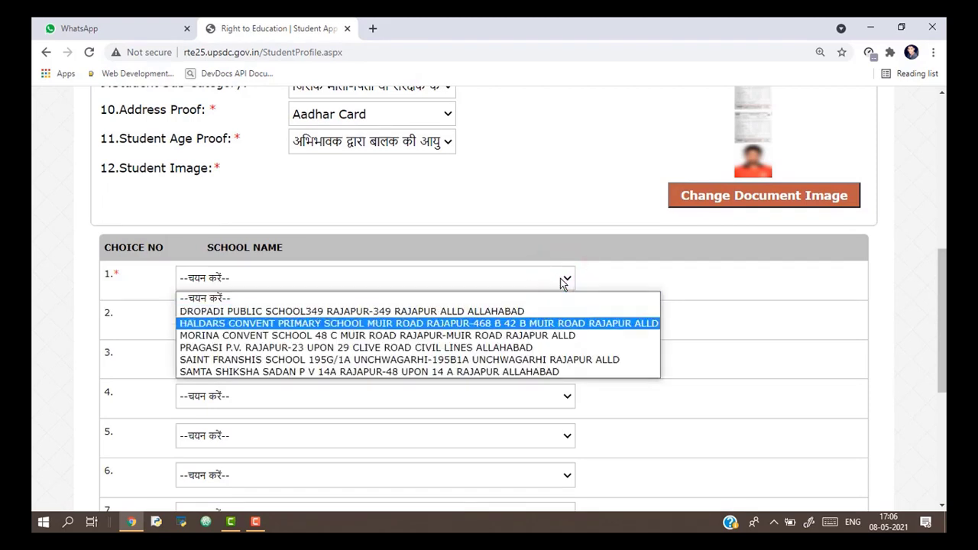
pyautogui.press('Up')
pyautogui.press('Up')
pyautogui.press('Up')
pyautogui.press('Down')
pyautogui.press('Down')
pyautogui.press('Down')
pyautogui.press('Down')
pyautogui.press('Down')
pyautogui.press('Down')
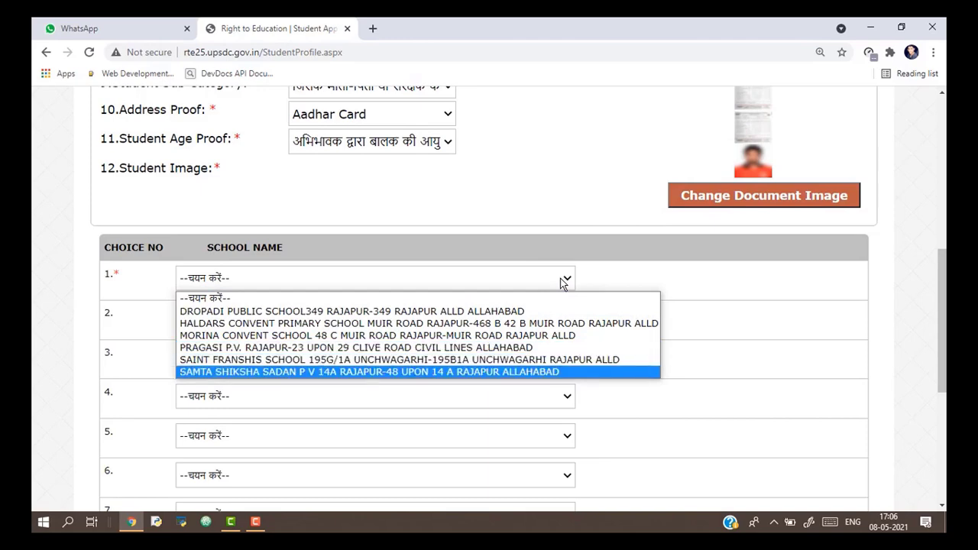
pyautogui.click(463, 360)
pyautogui.click(567, 317)
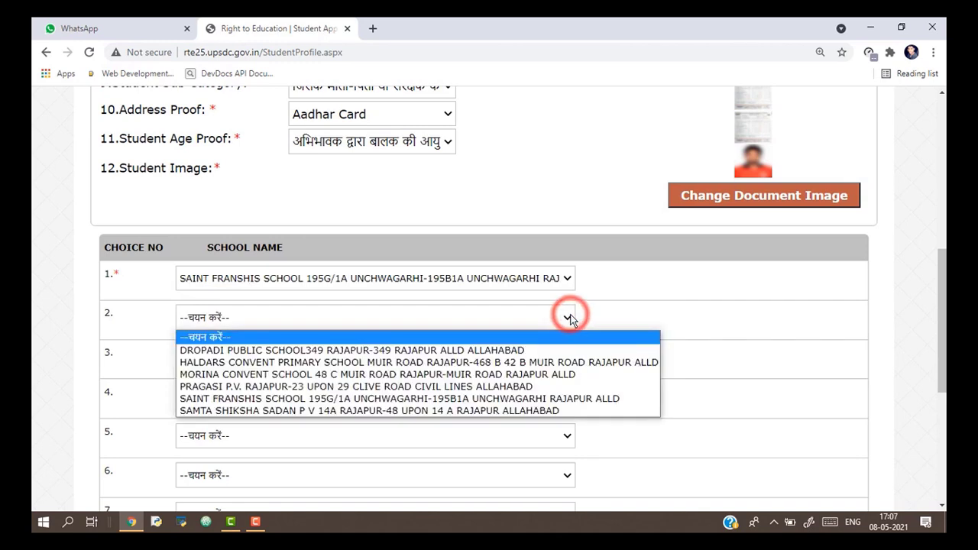
pyautogui.press('Down')
pyautogui.press('Down')
pyautogui.press('Down')
pyautogui.press('Down')
pyautogui.press('Down')
pyautogui.press('Down')
pyautogui.click(234, 412)
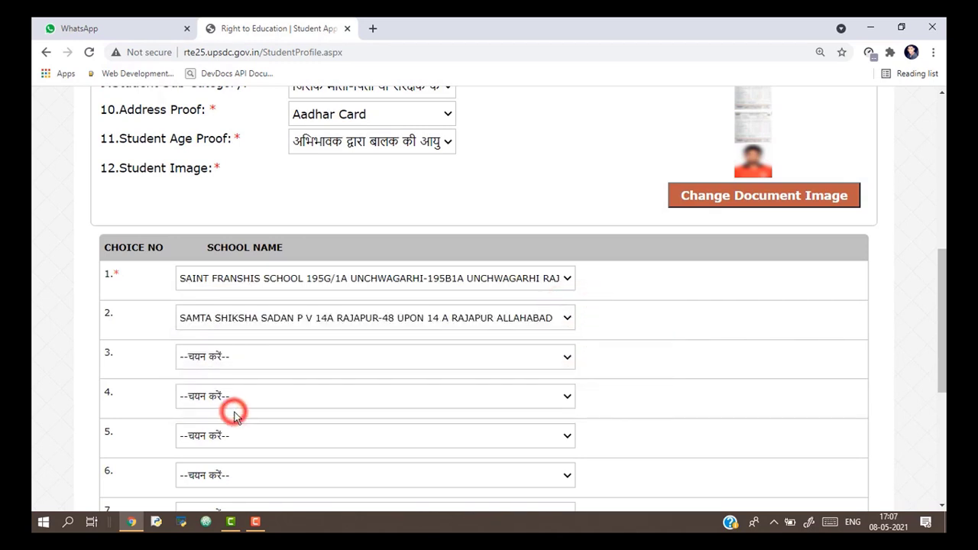
pyautogui.click(564, 359)
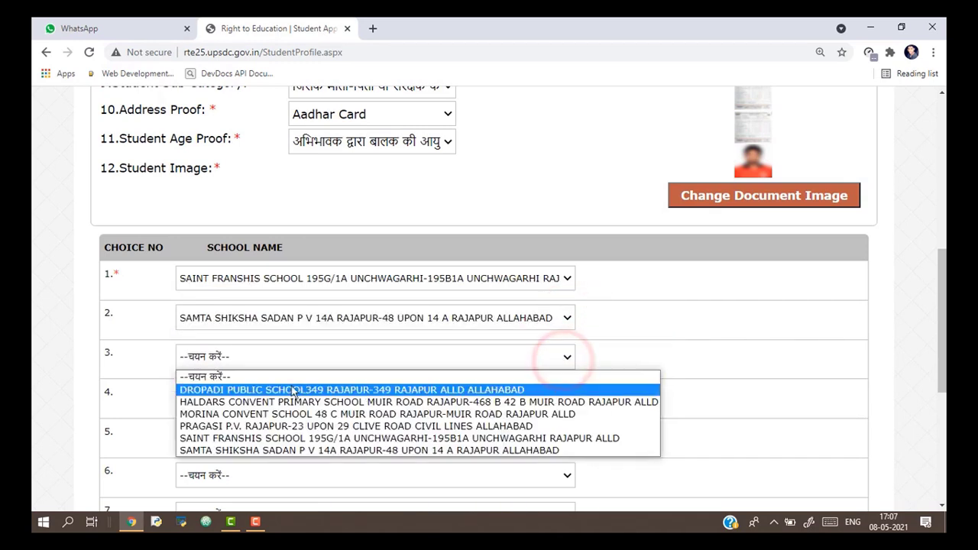
pyautogui.click(285, 390)
# Set choices 4–6: MORINA CONVENT SCHOOL, PRAGASI P.V., HALDARS CONVENT PRIMARY SCHOOL.
pyautogui.click(560, 396)
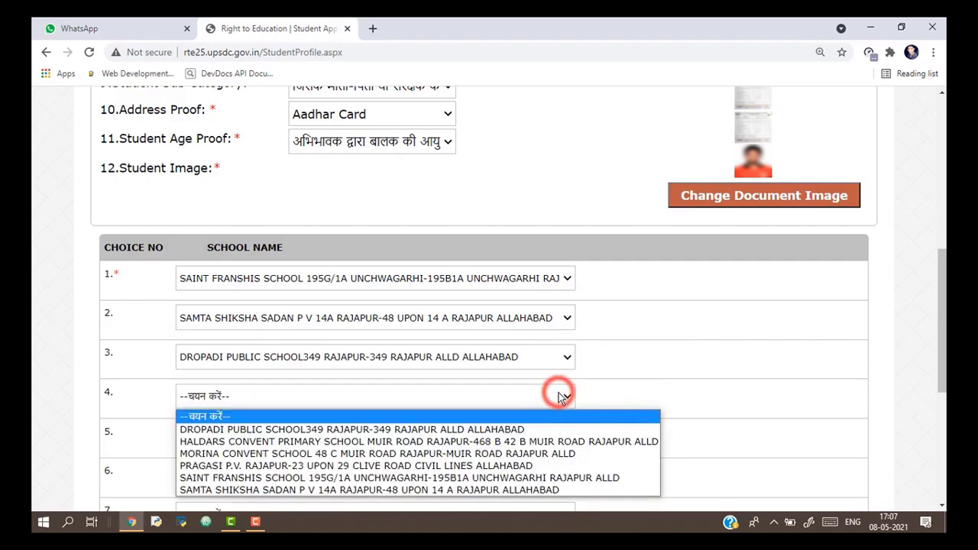
pyautogui.click(267, 452)
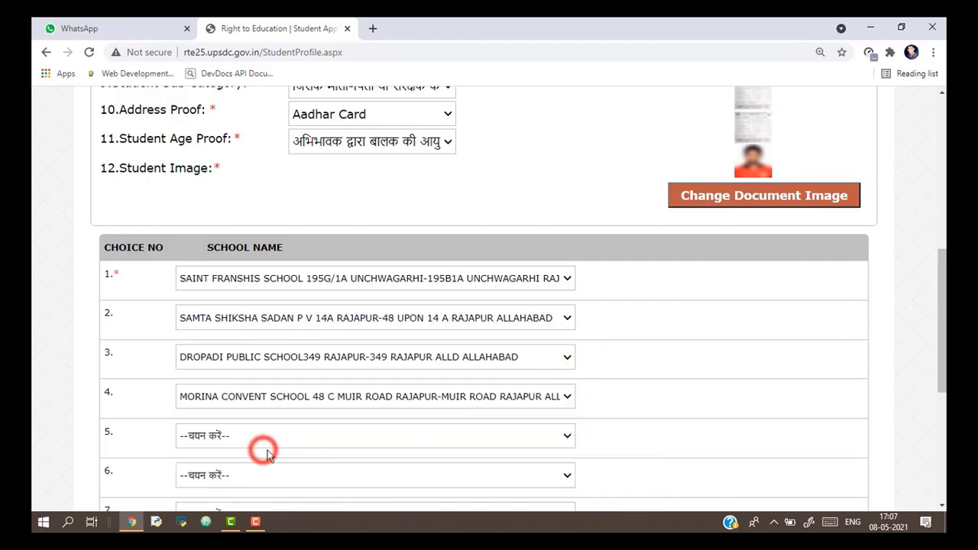
pyautogui.click(559, 436)
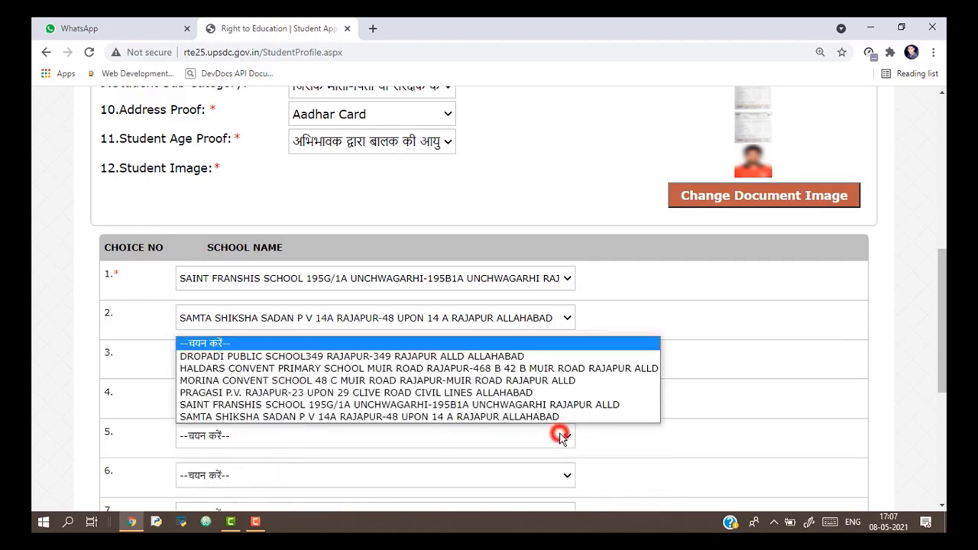
pyautogui.click(231, 394)
pyautogui.scroll(-3, 940, 279)
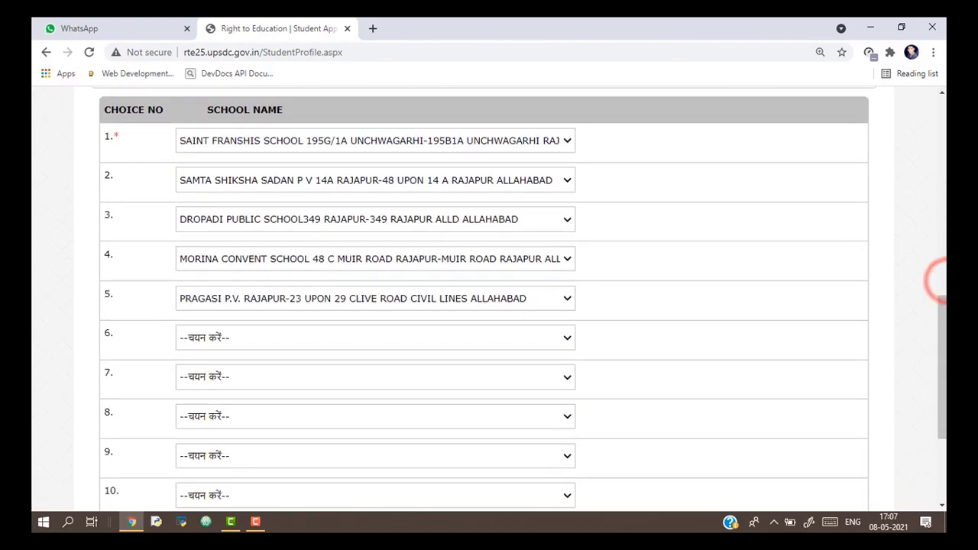
pyautogui.click(564, 337)
pyautogui.scroll(2, 566, 336)
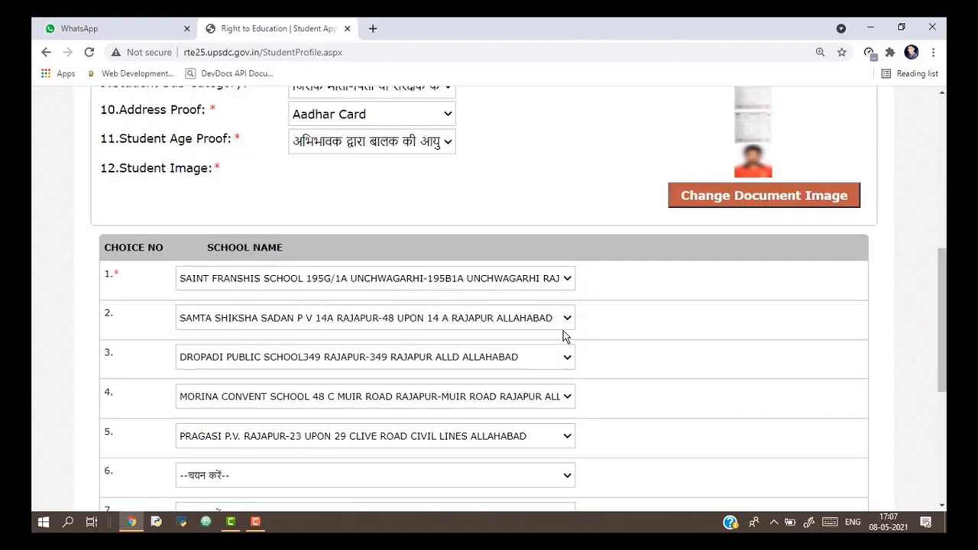
pyautogui.moveTo(938, 318); pyautogui.dragTo(936, 345)
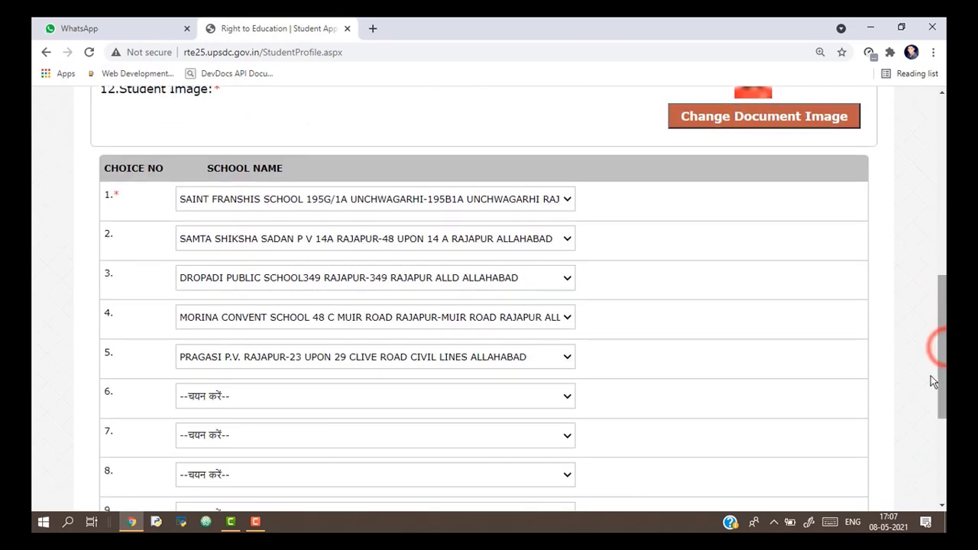
pyautogui.click(567, 393)
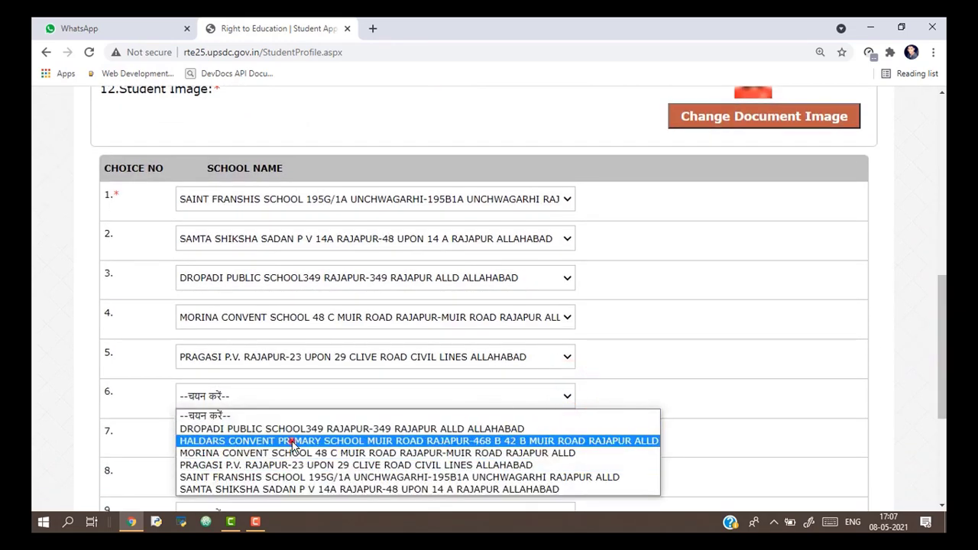
pyautogui.click(292, 441)
pyautogui.click(727, 404)
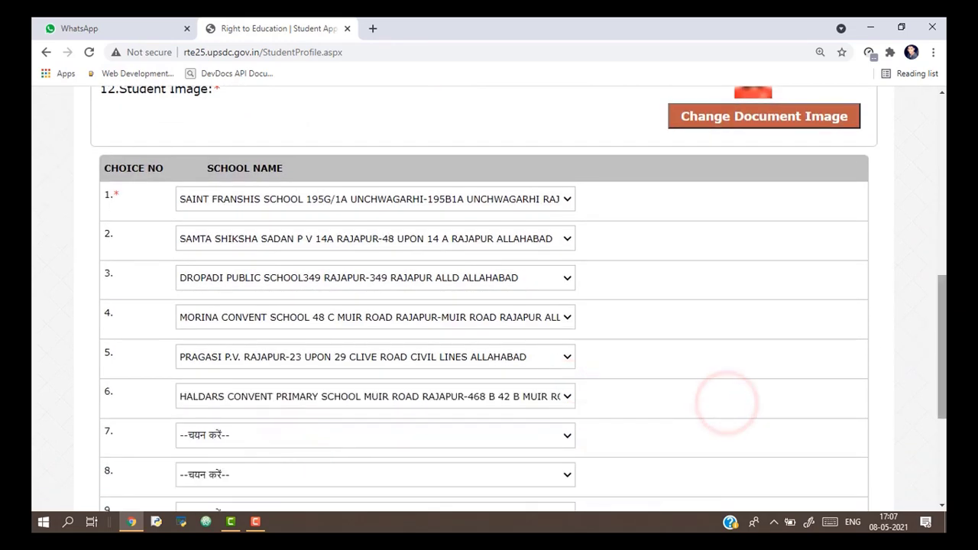
pyautogui.moveTo(944, 329)
pyautogui.mouseDown()
pyautogui.moveTo(940, 383)
pyautogui.moveTo(943, 328)
pyautogui.mouseUp()
pyautogui.moveTo(946, 373); pyautogui.dragTo(945, 429)
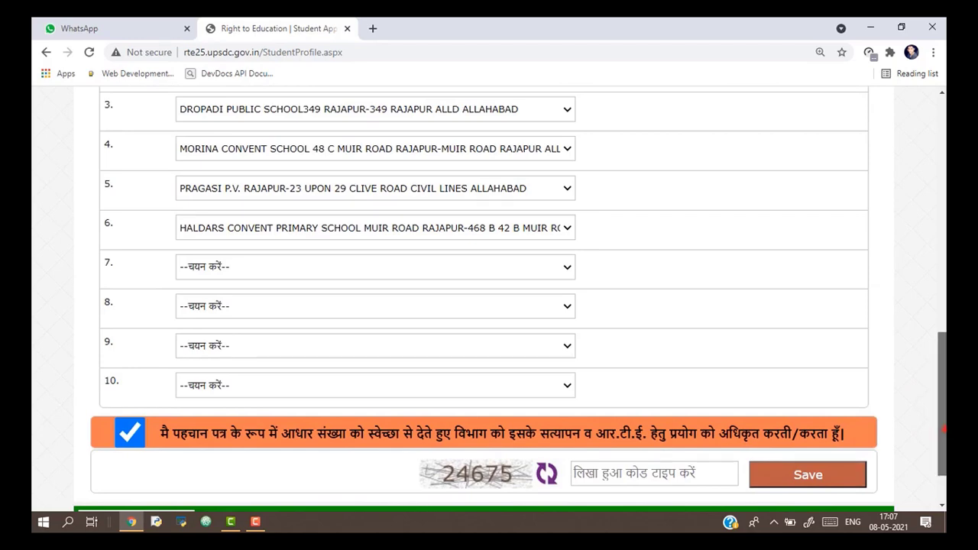
# Tick the Aadhaar consent, enter the captcha code and save the student profile.
pyautogui.scroll(-1, 734, 444)
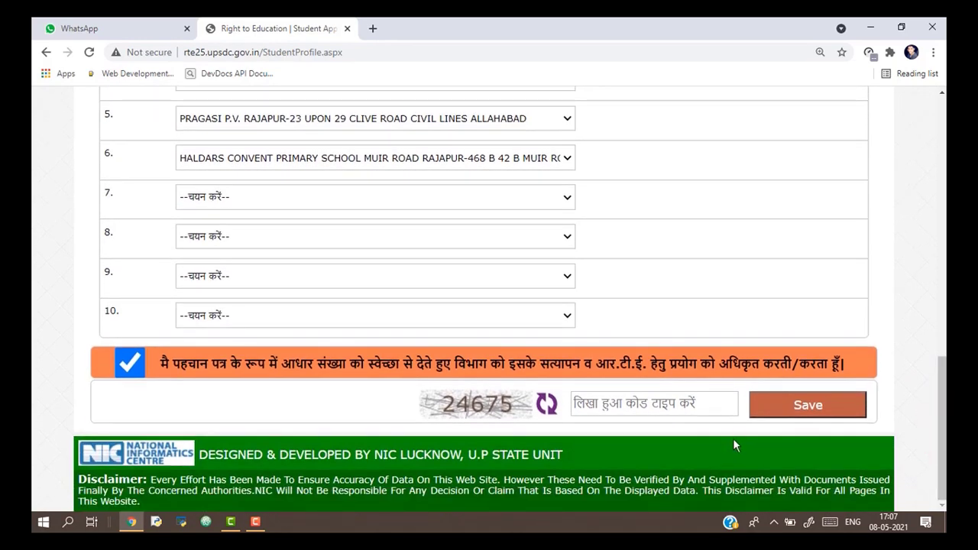
pyautogui.moveTo(945, 395); pyautogui.dragTo(945, 468)
pyautogui.click(130, 364)
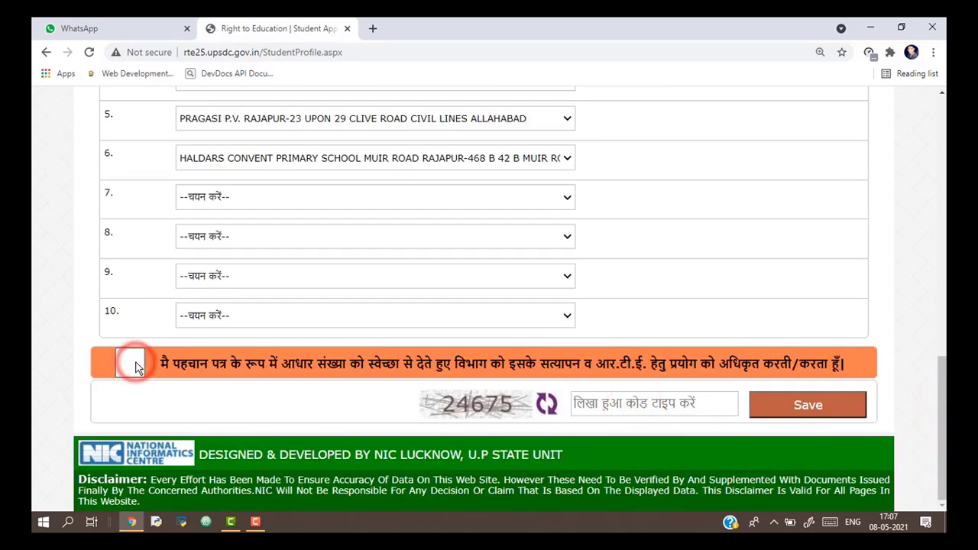
pyautogui.click(131, 364)
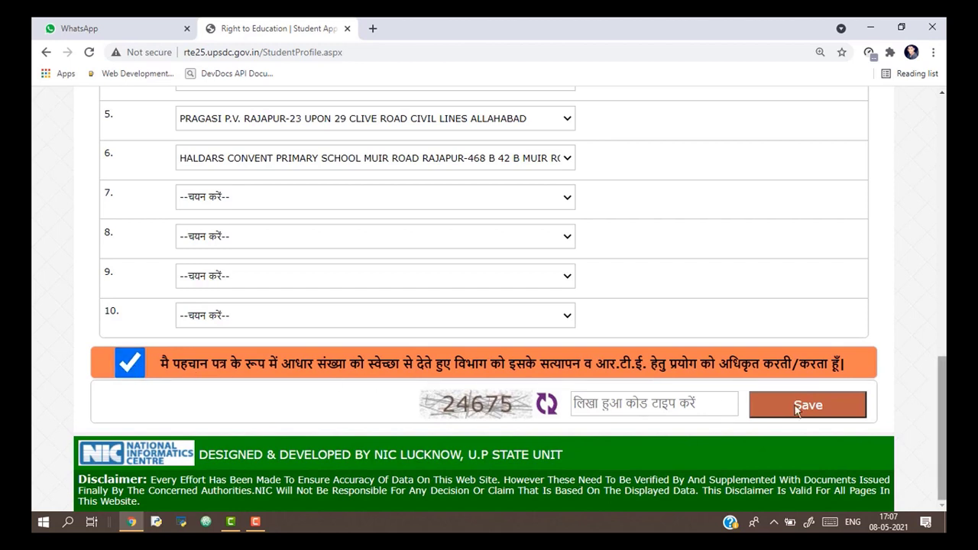
pyautogui.click(654, 402)
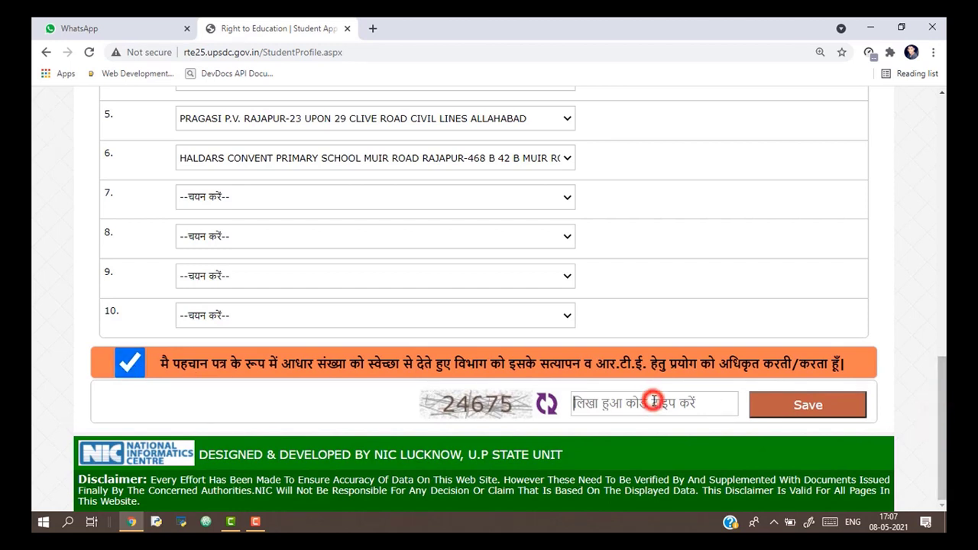
pyautogui.write('24')
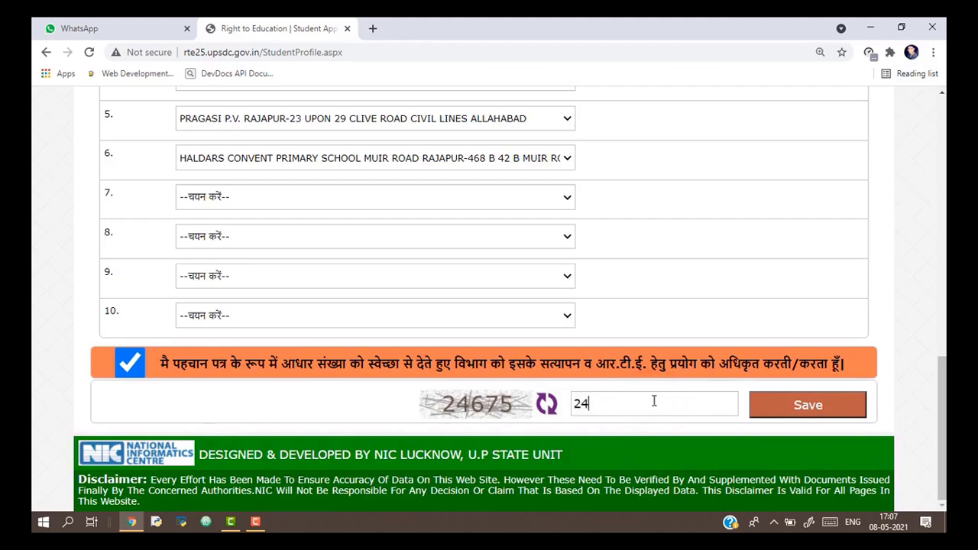
pyautogui.write('675')
pyautogui.click(828, 405)
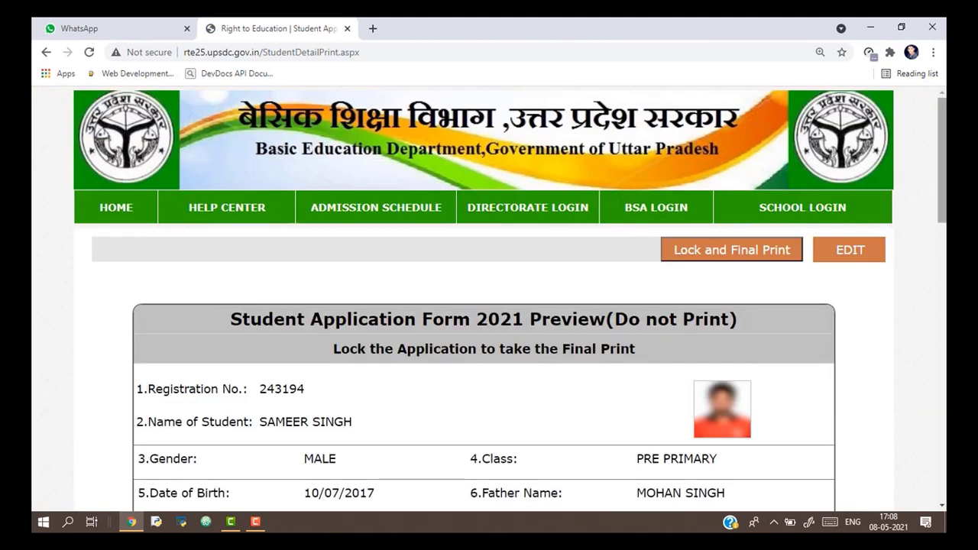
pyautogui.moveTo(943, 162); pyautogui.dragTo(943, 173)
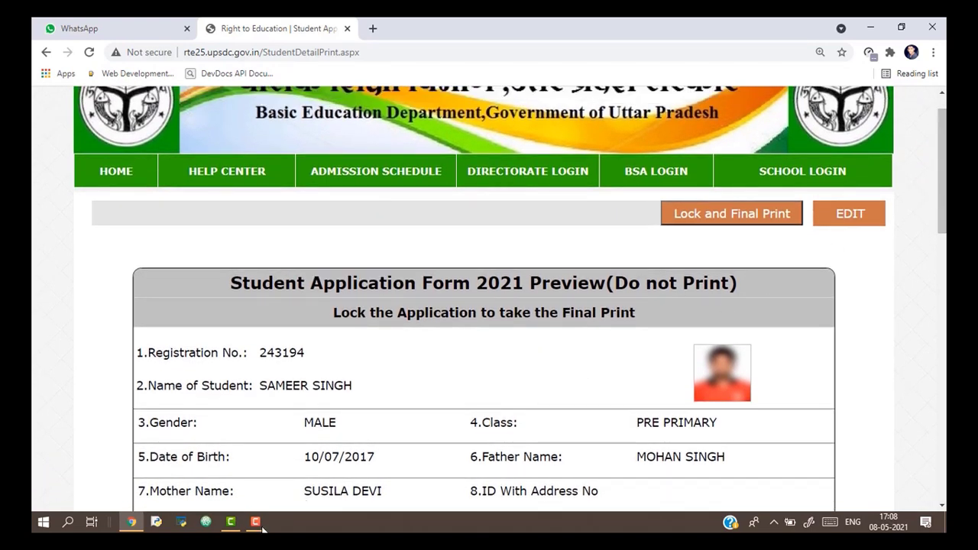
pyautogui.click(257, 523)
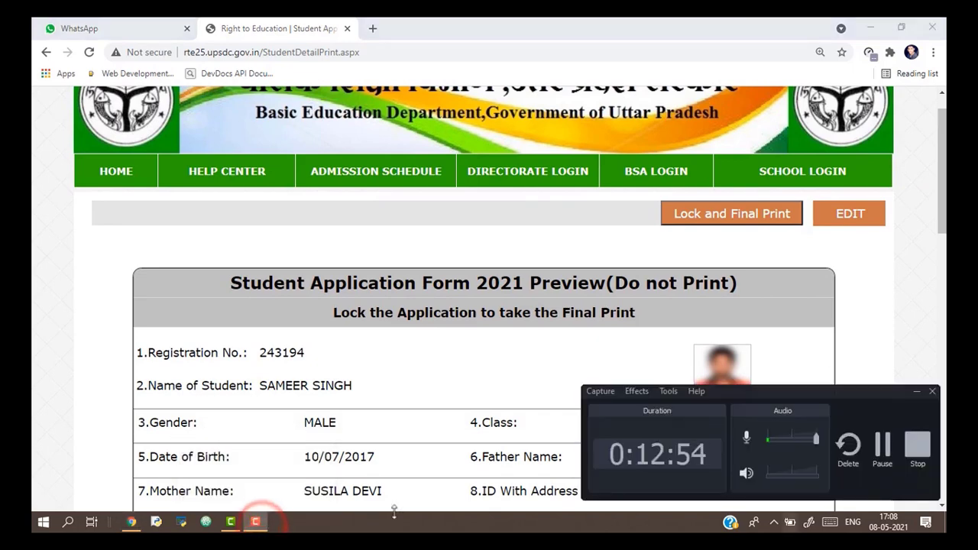
pyautogui.click(884, 457)
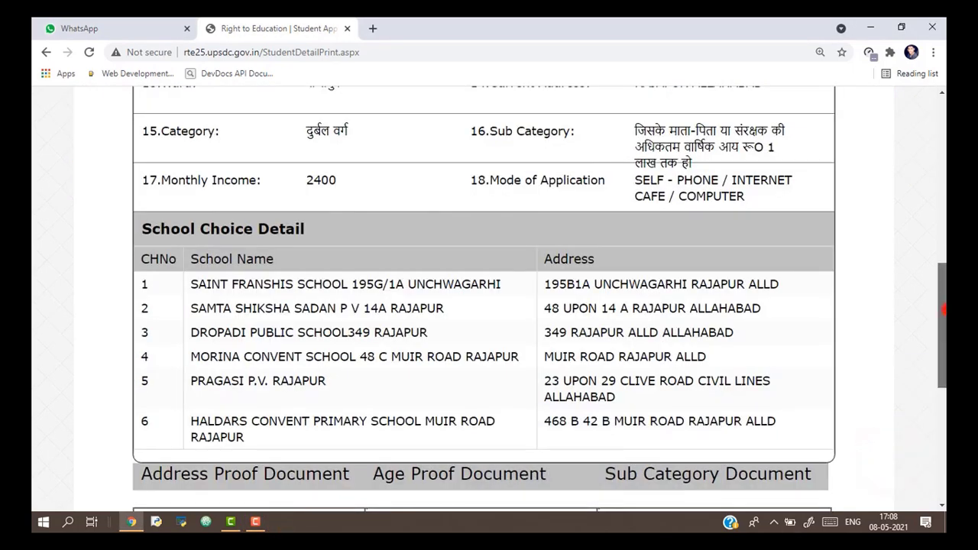
pyautogui.scroll(-1, 943, 310)
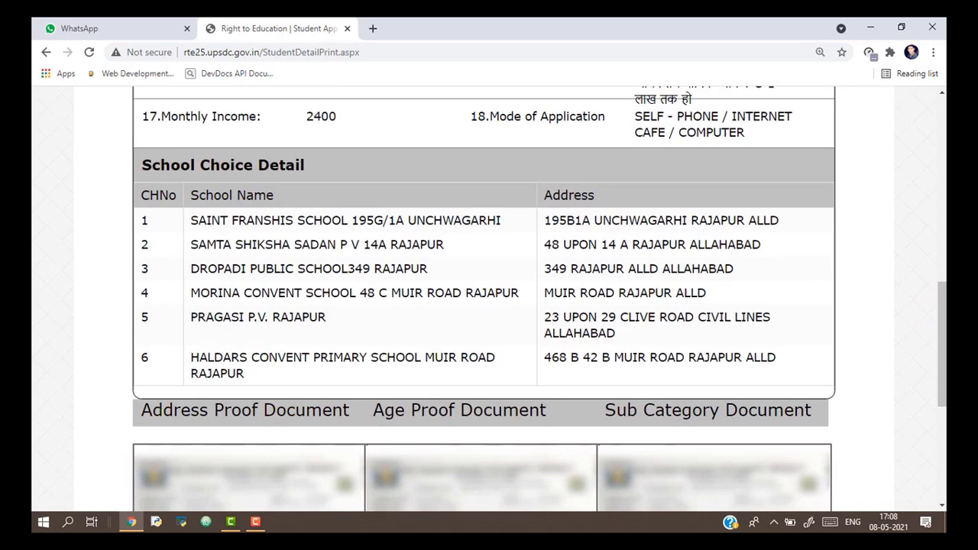
pyautogui.moveTo(943, 307); pyautogui.dragTo(941, 368)
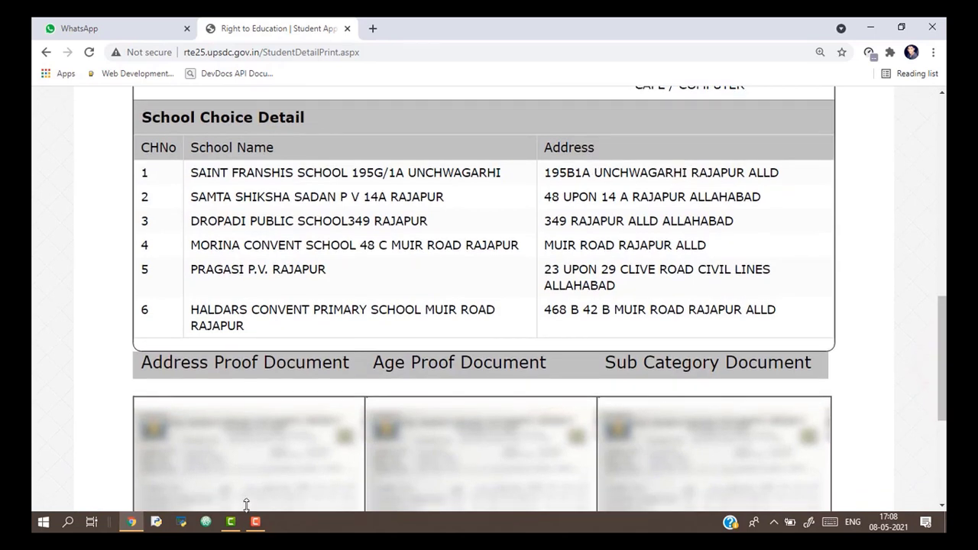
pyautogui.moveTo(247, 511)
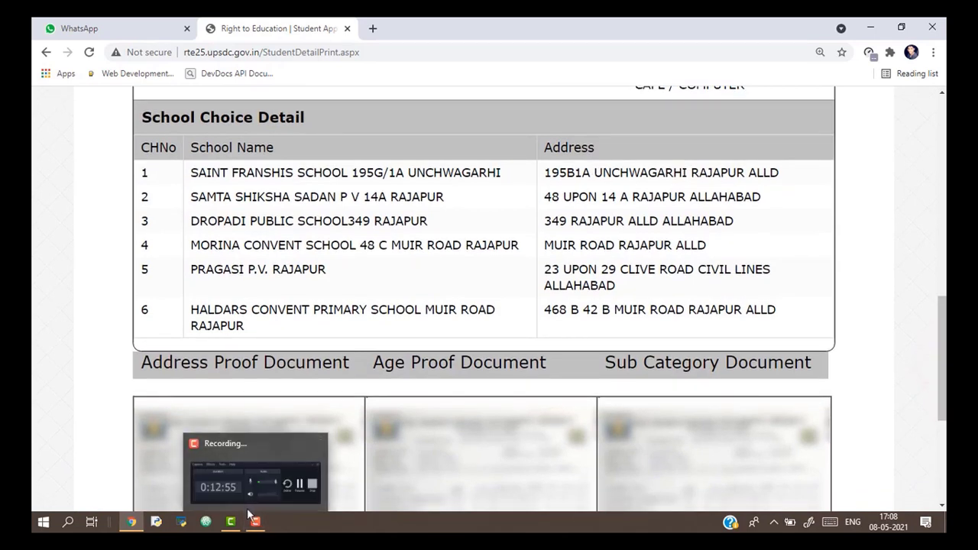
pyautogui.click(252, 524)
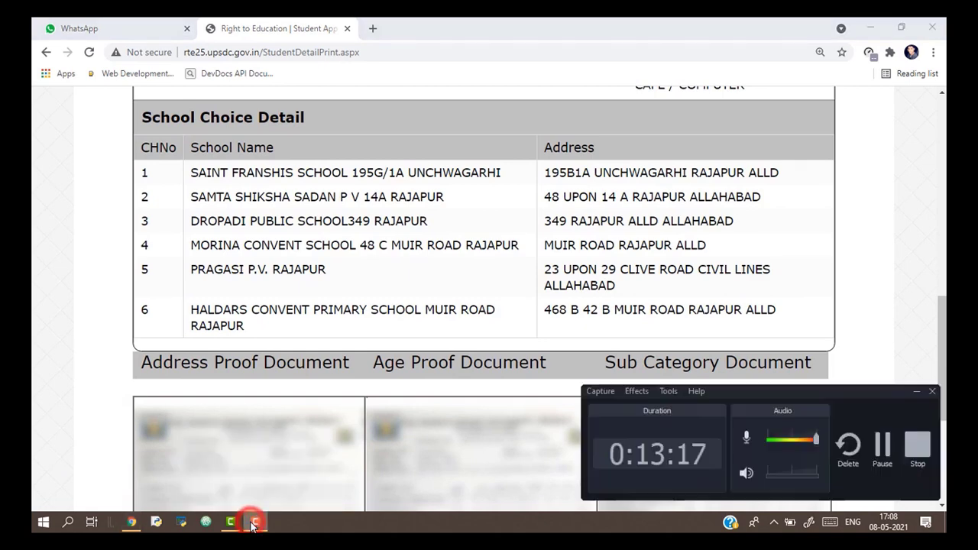
pyautogui.click(884, 456)
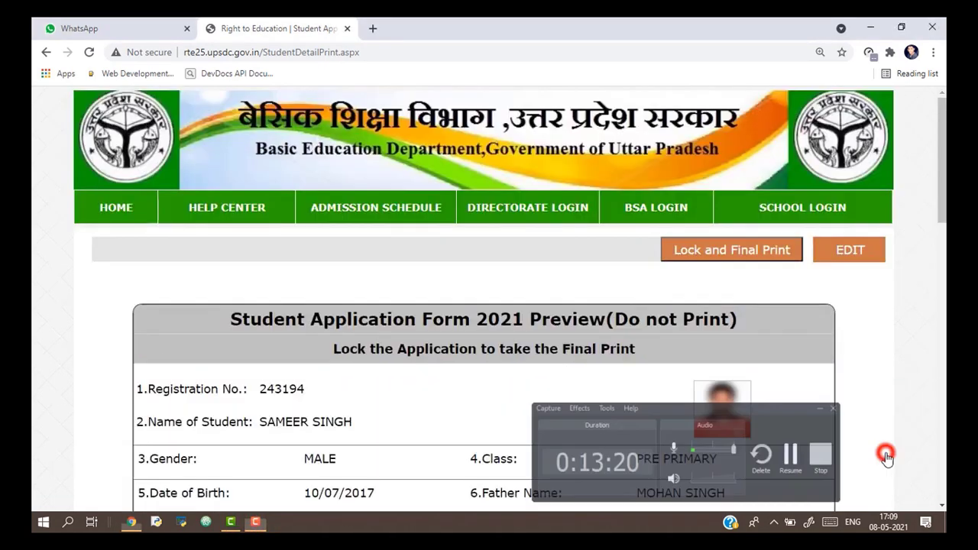
# Lock the application and confirm saving the data to reach the final print.
pyautogui.click(720, 249)
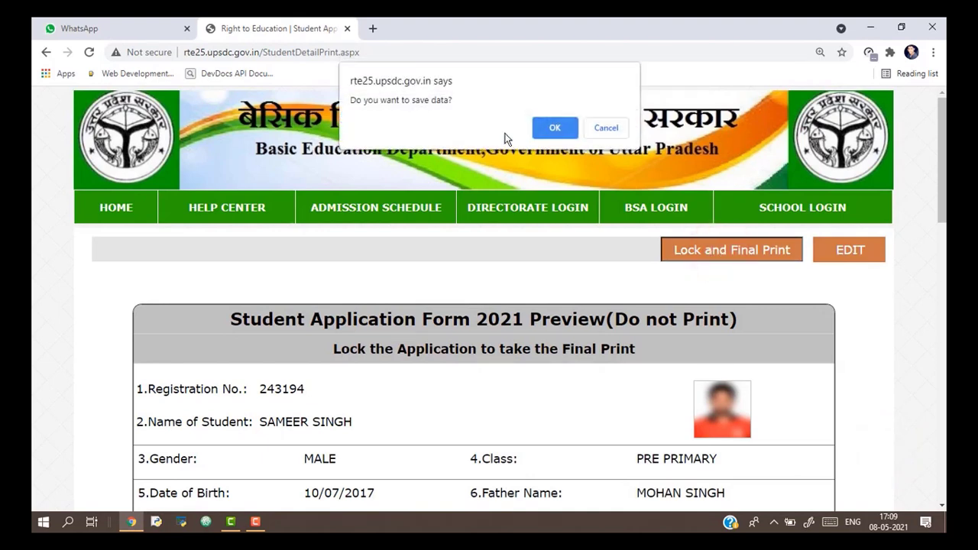
pyautogui.click(546, 131)
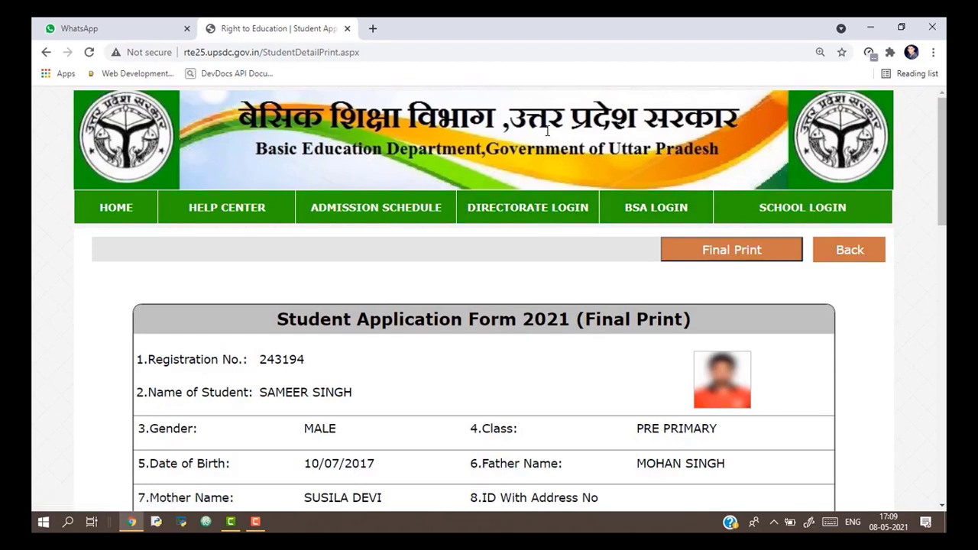
pyautogui.click(719, 326)
# Save the final print as 'Student Application Form' PDF on the Desktop, then close the popup.
pyautogui.click(728, 258)
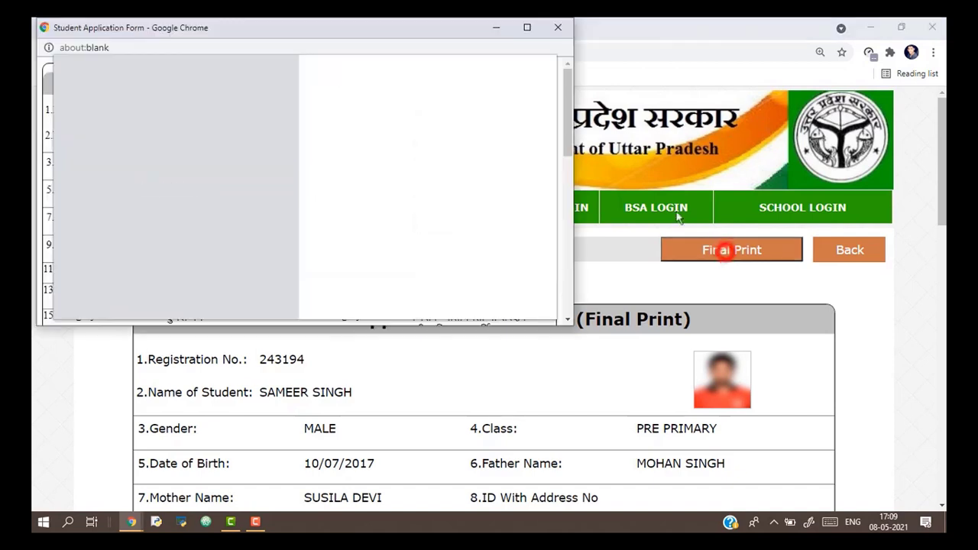
pyautogui.click(571, 139)
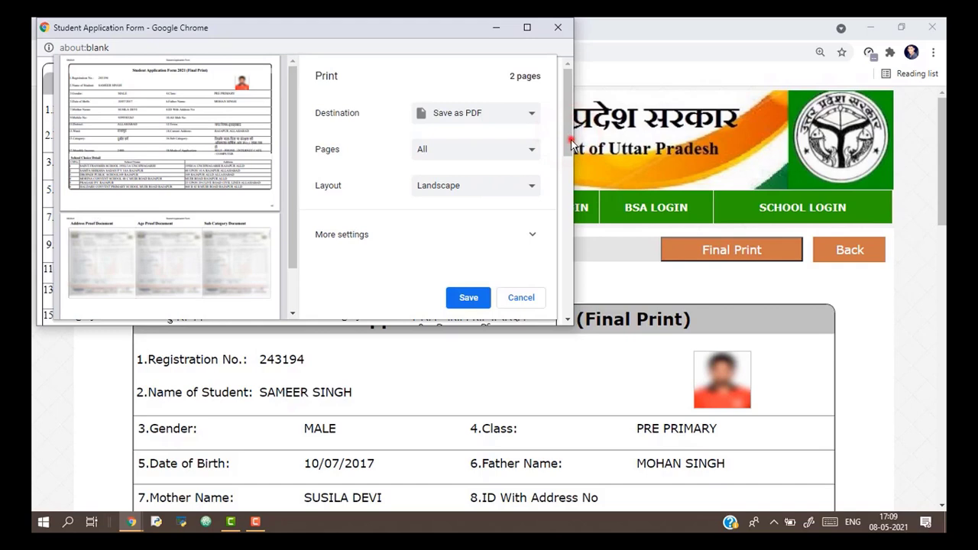
pyautogui.click(570, 183)
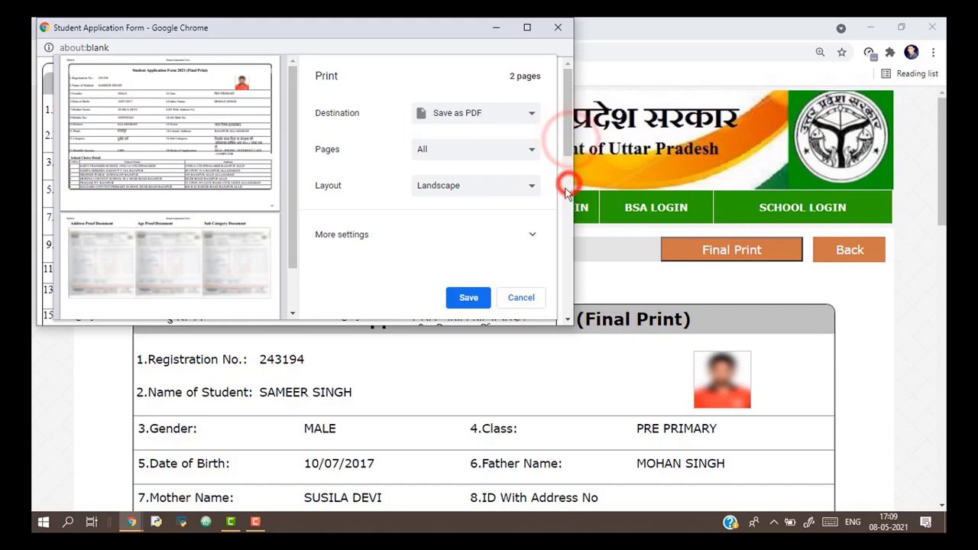
pyautogui.click(470, 298)
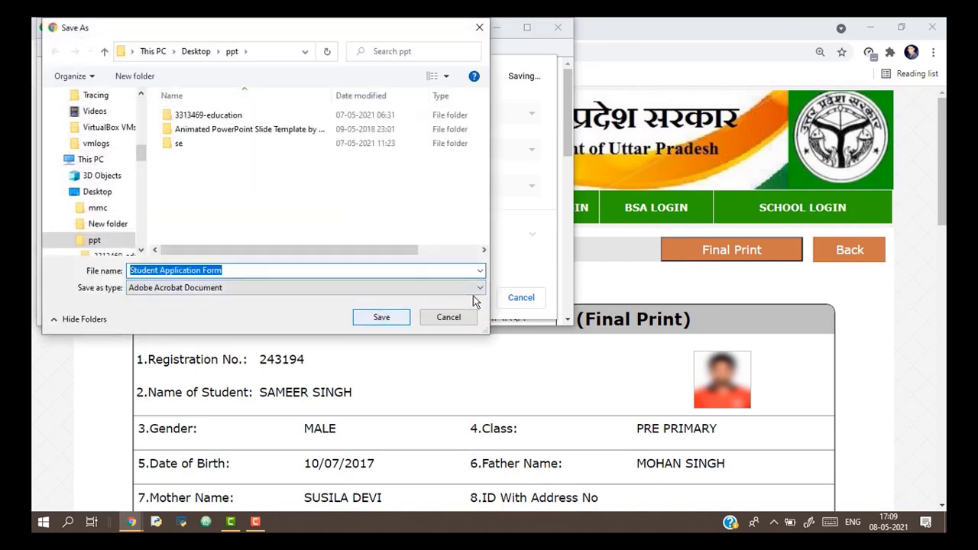
pyautogui.click(97, 192)
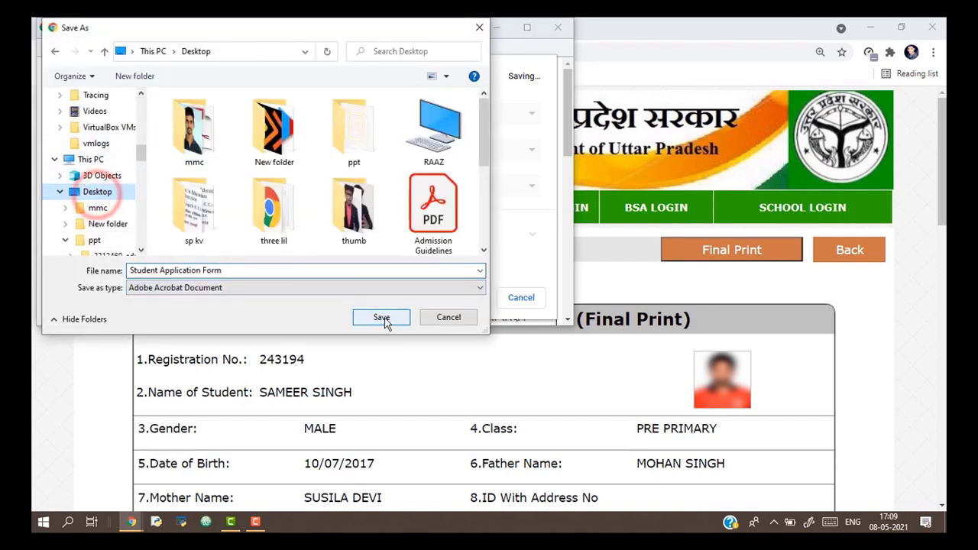
pyautogui.click(382, 318)
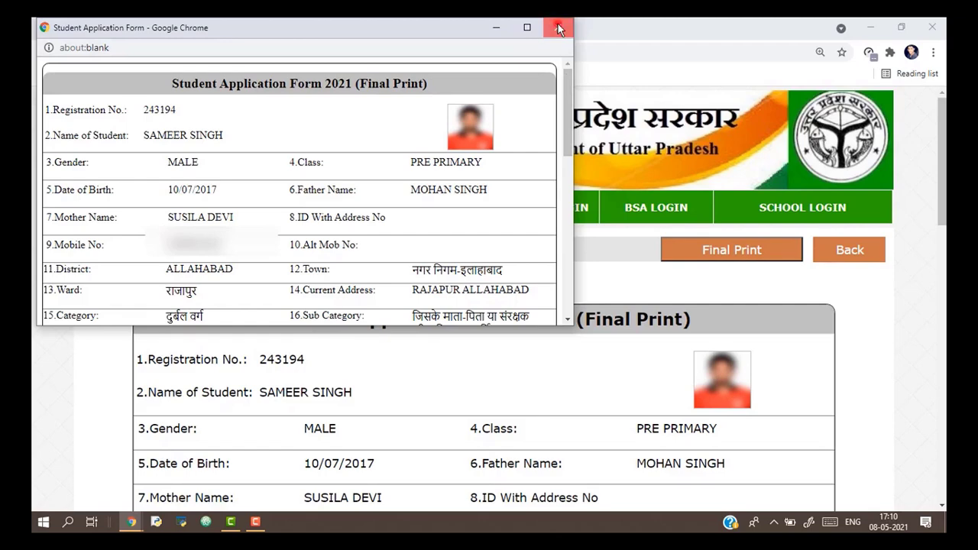
pyautogui.click(558, 27)
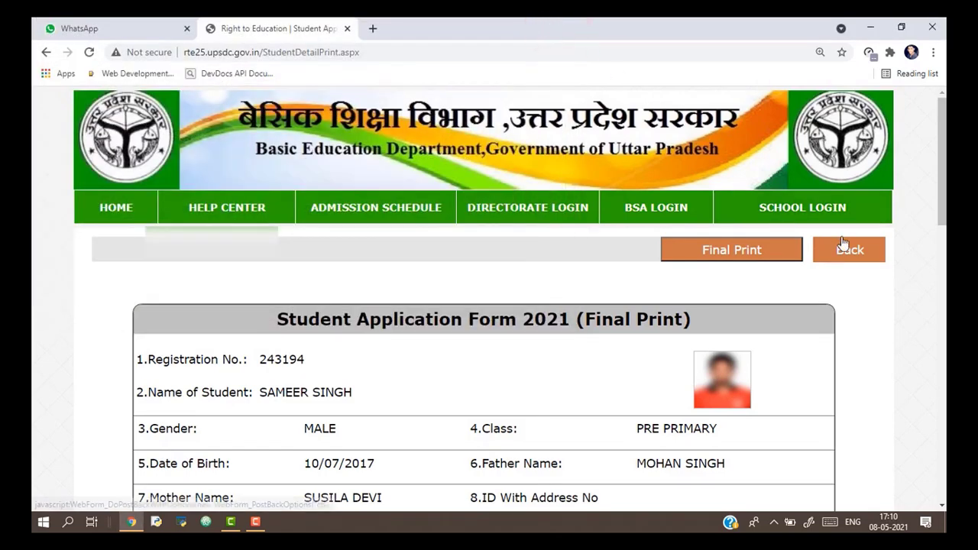